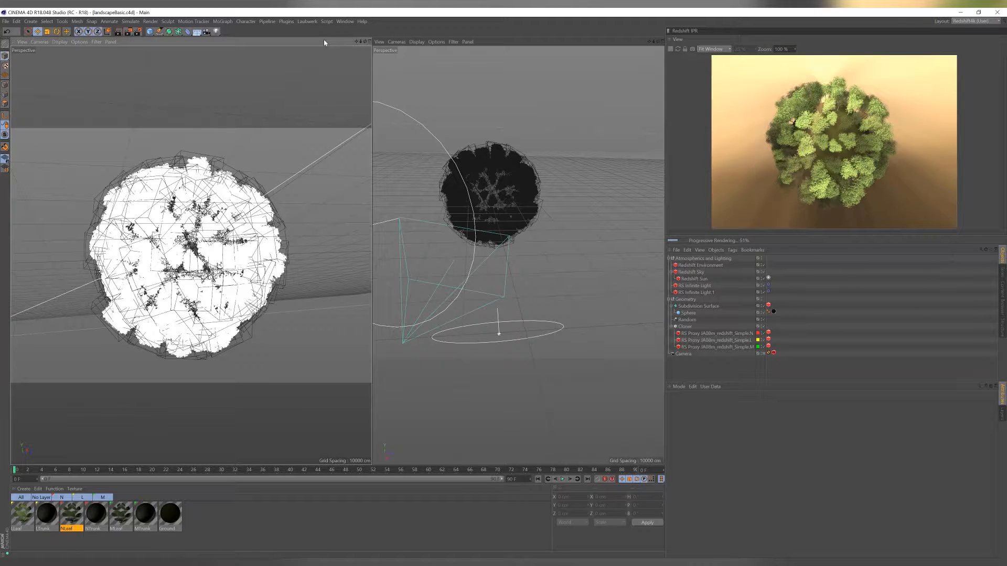
Step: Select the three tree proxies under the Cloner, and switch to the open document JA08m_redshift_Video.c4d
{"action": "left_click", "coordinate": [728, 347]}
{"action": "left_click", "coordinate": [712, 336], "text": "shift"}
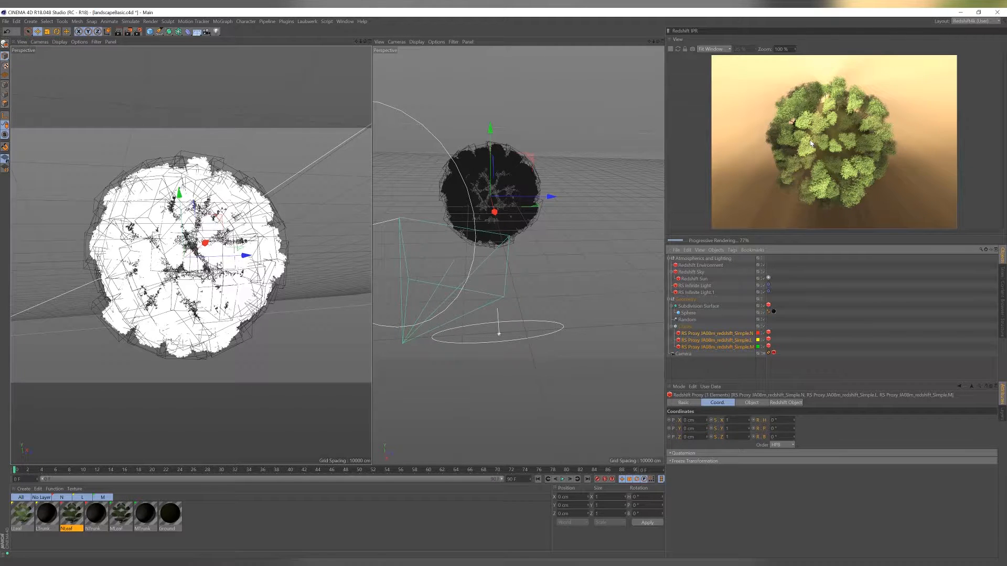
{"action": "left_click", "coordinate": [345, 22]}
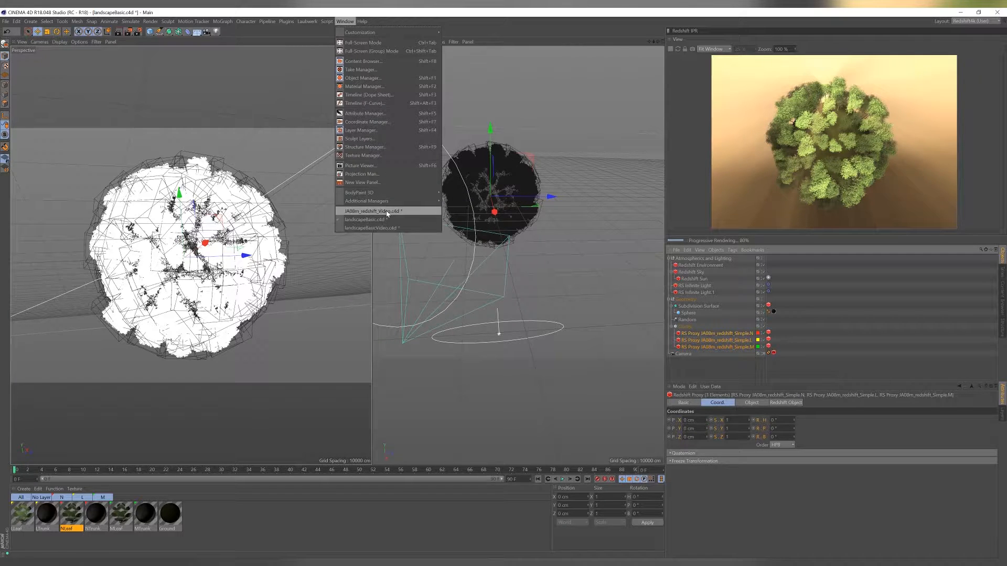
{"action": "left_click", "coordinate": [386, 211]}
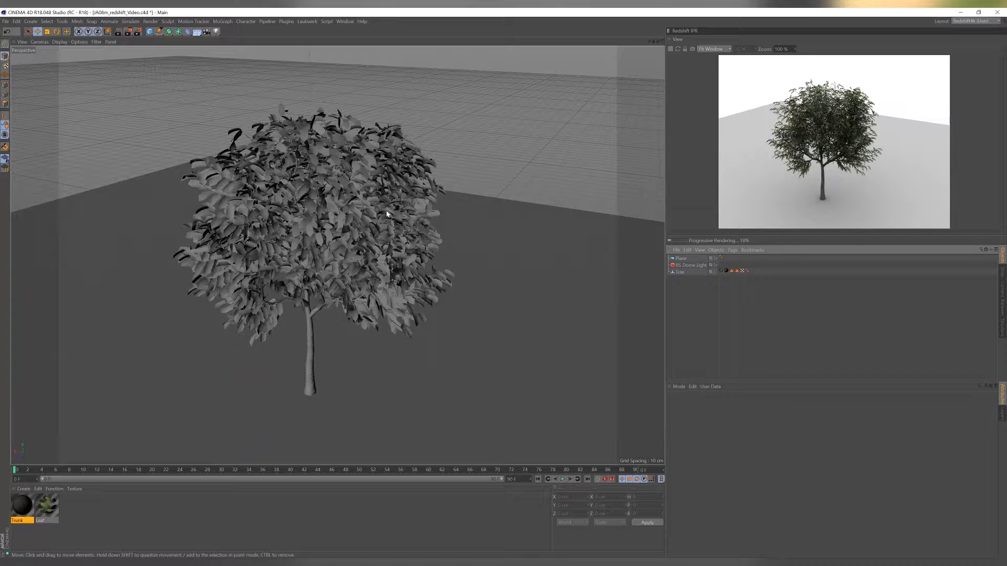
Step: Export the Tree object as a Redshift Proxy file named JA08m_redshift_Video.rs, accepting the offered export options
{"action": "left_click", "coordinate": [681, 272]}
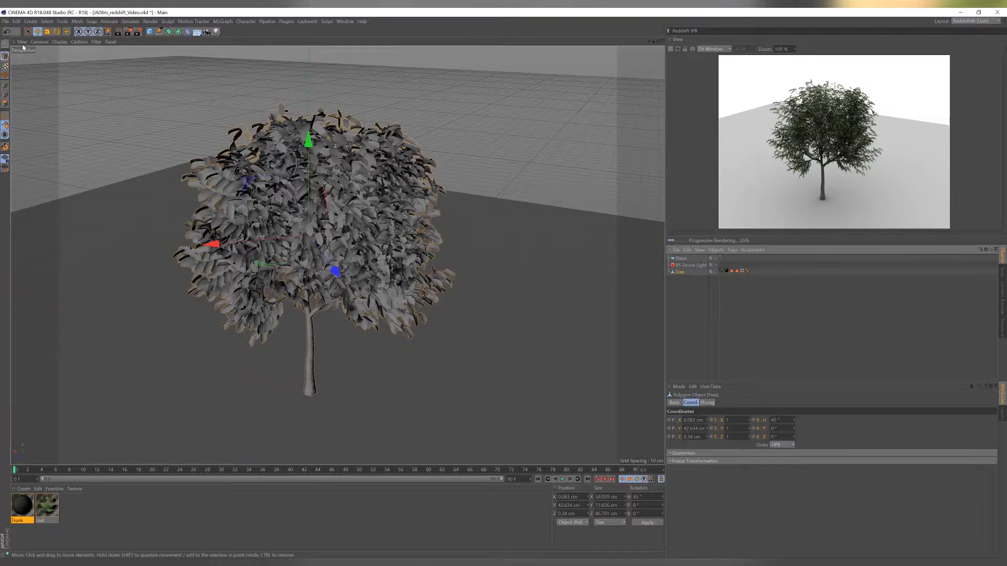
{"action": "left_click", "coordinate": [5, 21]}
{"action": "mouse_move", "coordinate": [39, 167]}
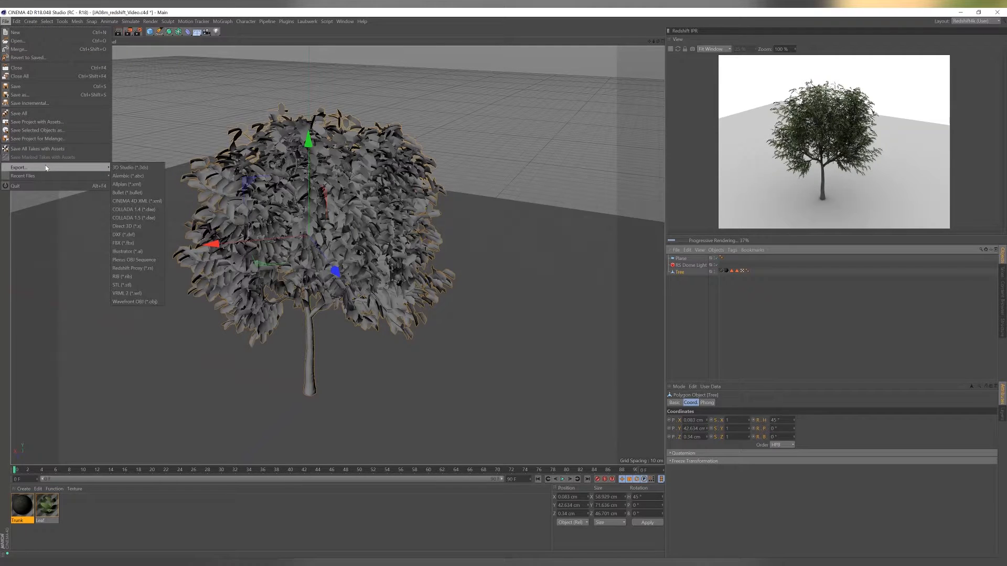
{"action": "left_click", "coordinate": [143, 269]}
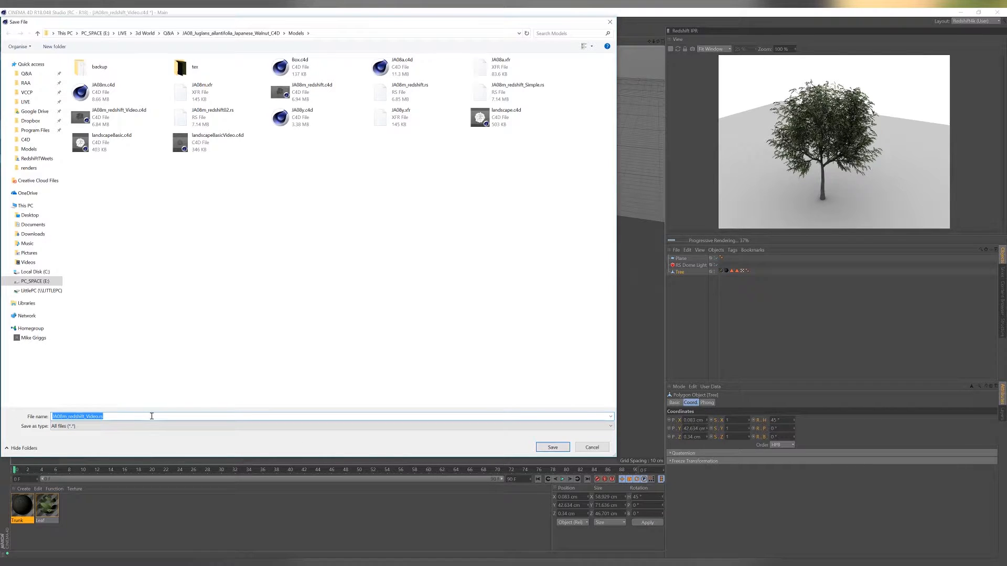
{"action": "left_click", "coordinate": [530, 486]}
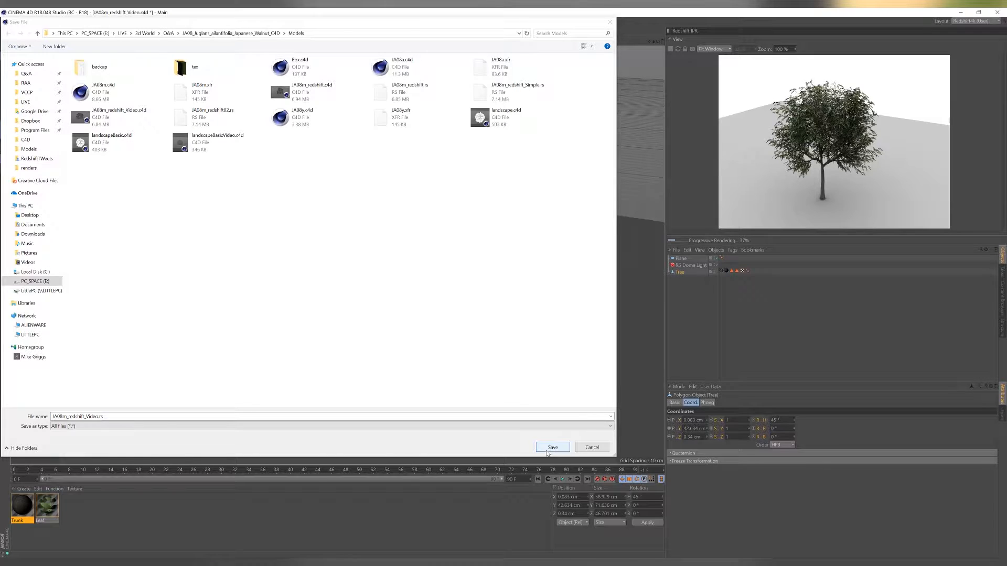
{"action": "left_click", "coordinate": [548, 449]}
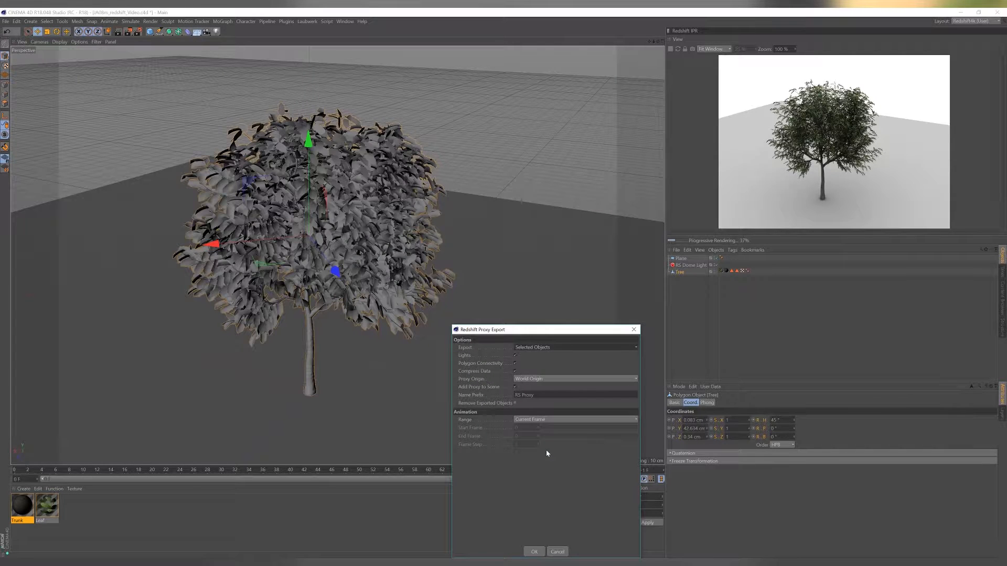
{"action": "left_click_drag", "start_coordinate": [515, 330], "coordinate": [461, 240]}
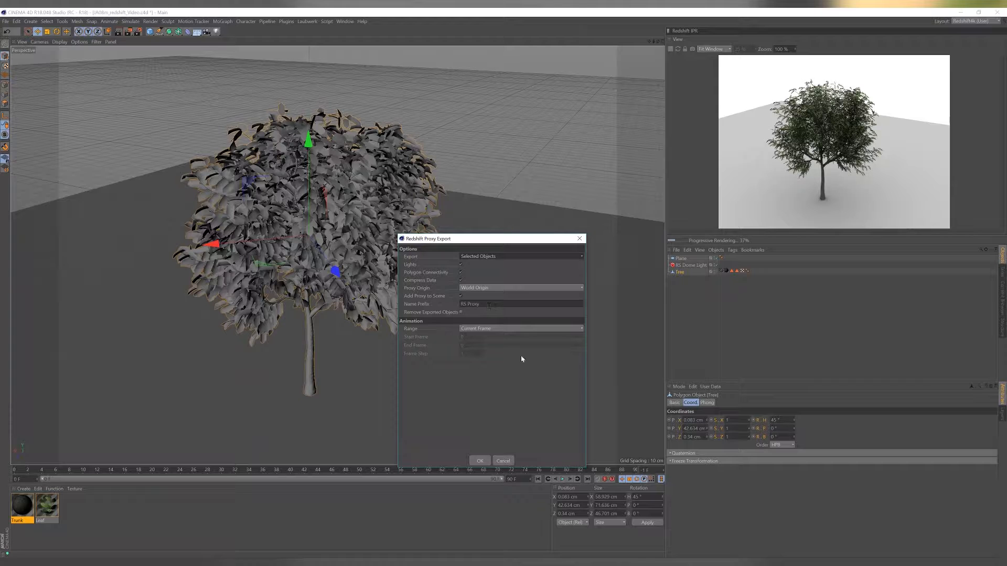
{"action": "left_click", "coordinate": [480, 461]}
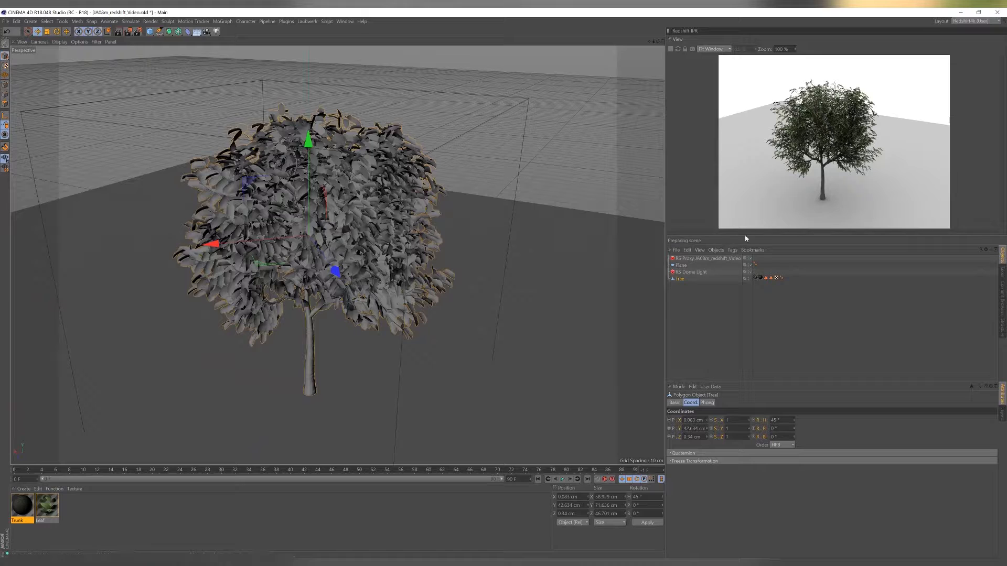
Step: Set the display preview of the exported tree's RS Proxy object to Mesh
{"action": "left_click", "coordinate": [718, 259]}
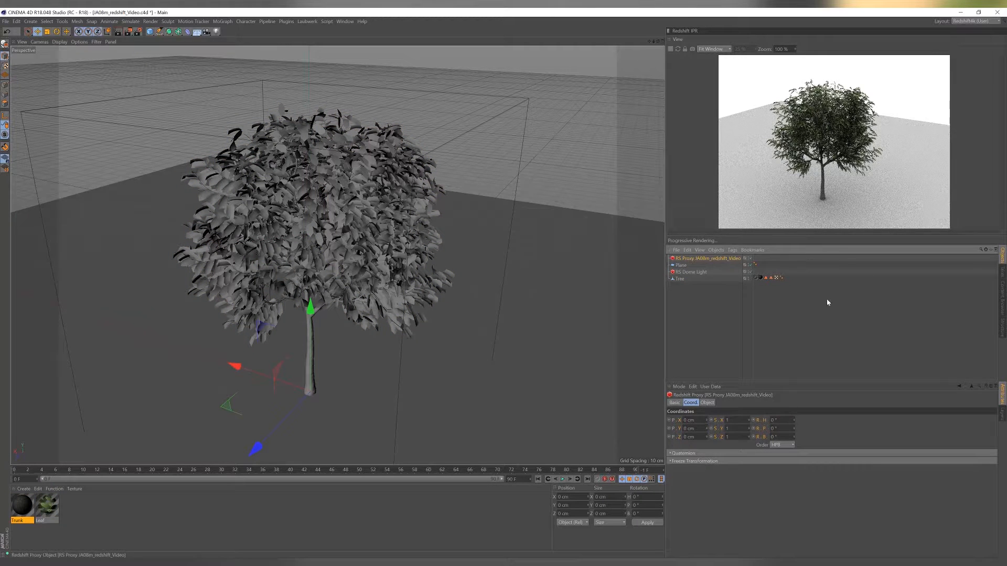
{"action": "left_click", "coordinate": [708, 402]}
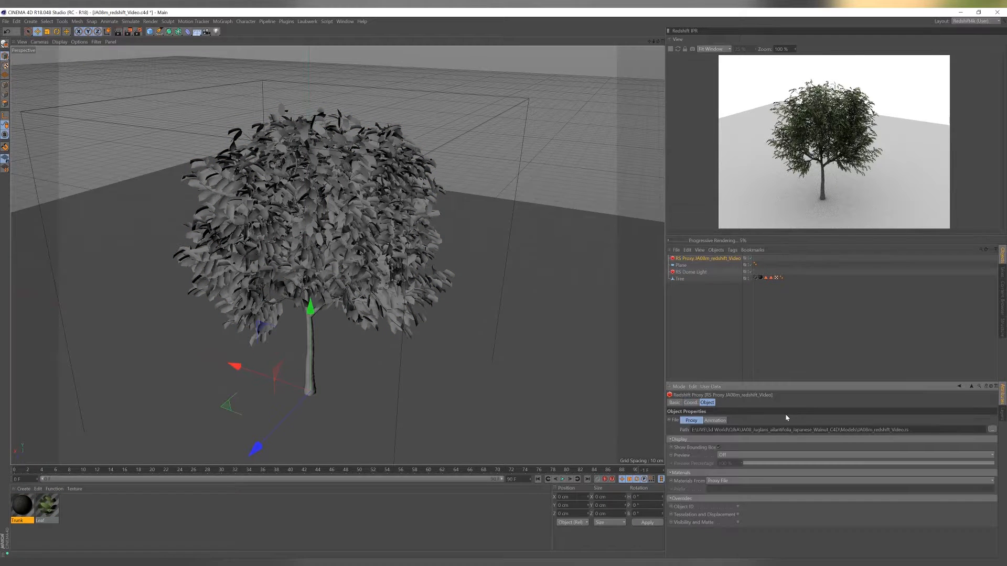
{"action": "left_click", "coordinate": [741, 456]}
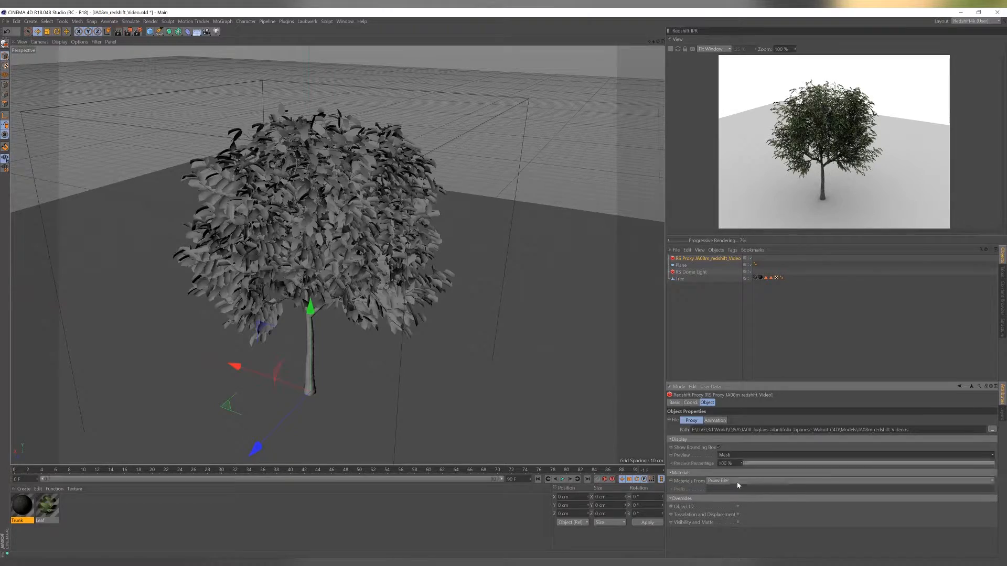
{"action": "left_click", "coordinate": [737, 482]}
Step: Move the tree proxy away from the original tree to about X -25.7 cm and Z -38 cm
{"action": "left_click_drag", "start_coordinate": [255, 447], "coordinate": [404, 377]}
{"action": "left_click_drag", "start_coordinate": [322, 276], "coordinate": [444, 314]}
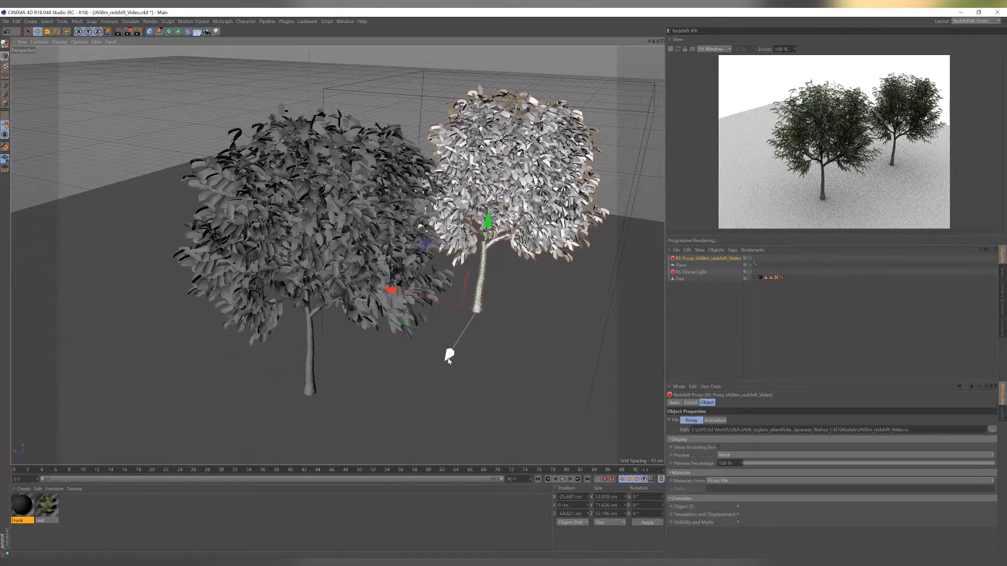
{"action": "left_click_drag", "start_coordinate": [438, 374], "coordinate": [405, 405]}
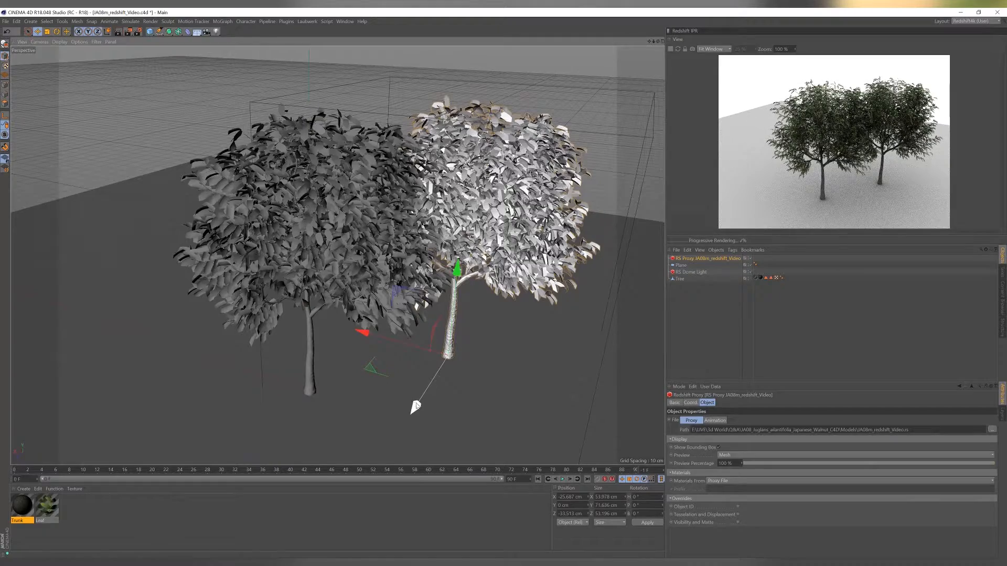
{"action": "mouse_move", "coordinate": [419, 412]}
{"action": "left_mouse_down"}
{"action": "mouse_move", "coordinate": [360, 449]}
{"action": "mouse_move", "coordinate": [418, 401]}
{"action": "left_mouse_up"}
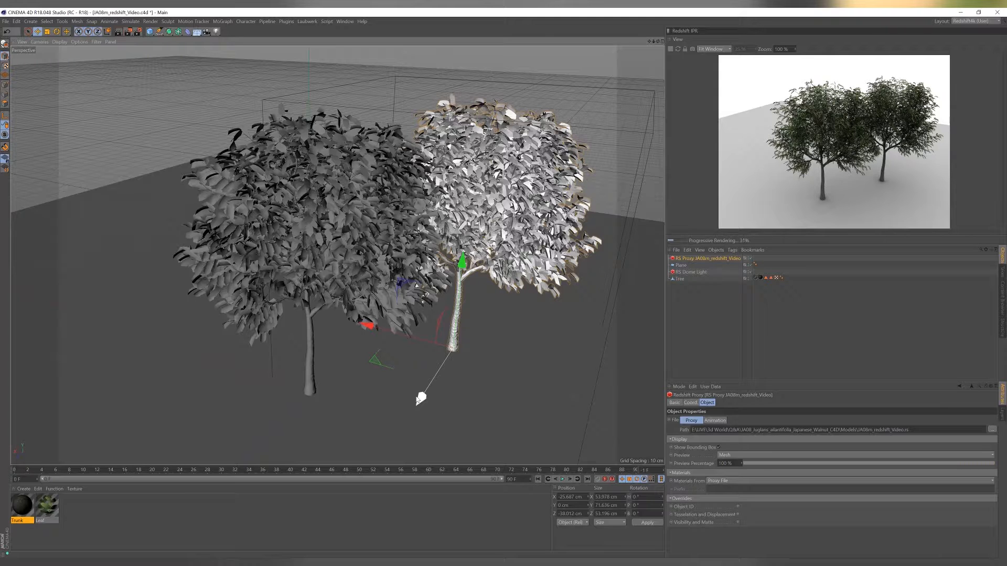
Step: Set the tree proxy's X and Z position coordinates to 0 cm
{"action": "left_click", "coordinate": [690, 403]}
{"action": "double_click", "coordinate": [695, 420]}
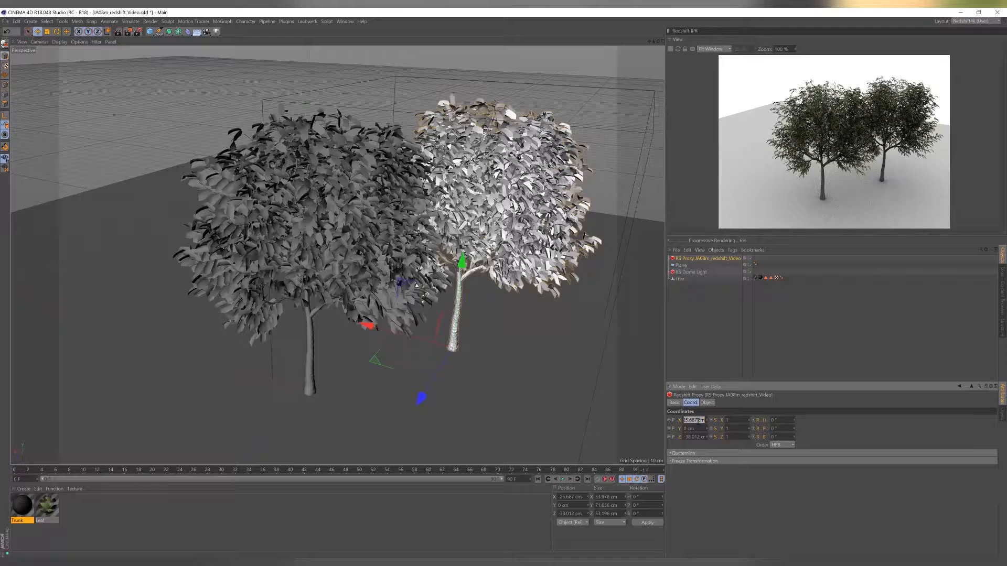
{"action": "type", "text": "0"}
{"action": "key", "text": "Tab"}
{"action": "key", "text": "Tab"}
{"action": "type", "text": "0"}
{"action": "key", "text": "Tab"}
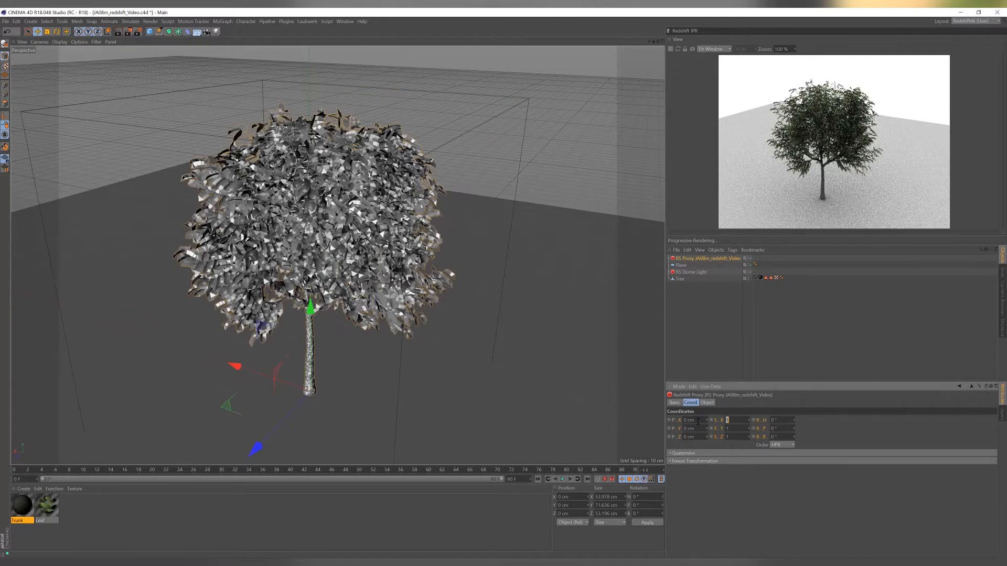
Step: Copy the tree proxy into landscapeBasicVideo.c4d, make it a child of the Cloner and show its object properties
{"action": "left_click", "coordinate": [701, 258]}
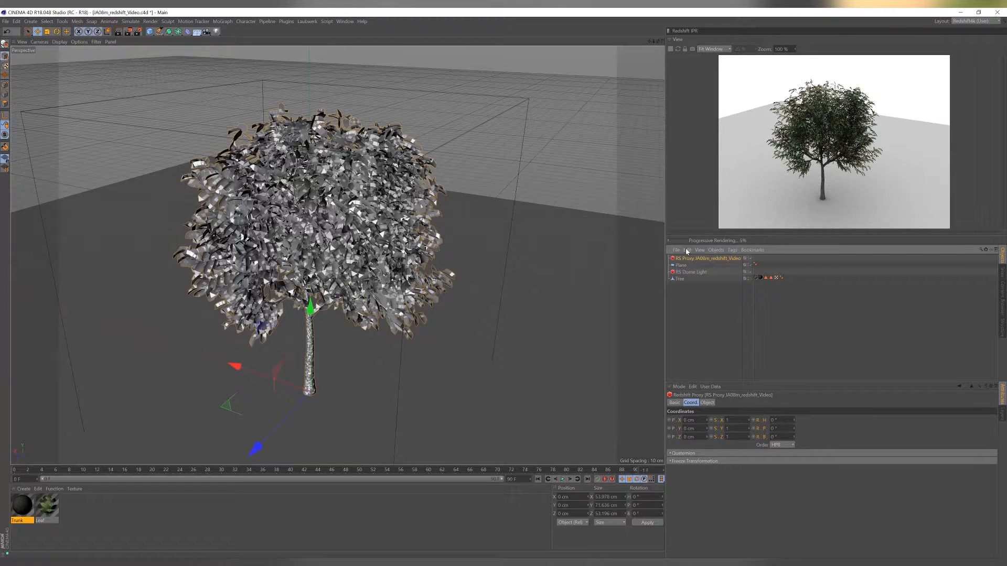
{"action": "left_click", "coordinate": [687, 250]}
{"action": "left_click", "coordinate": [697, 289]}
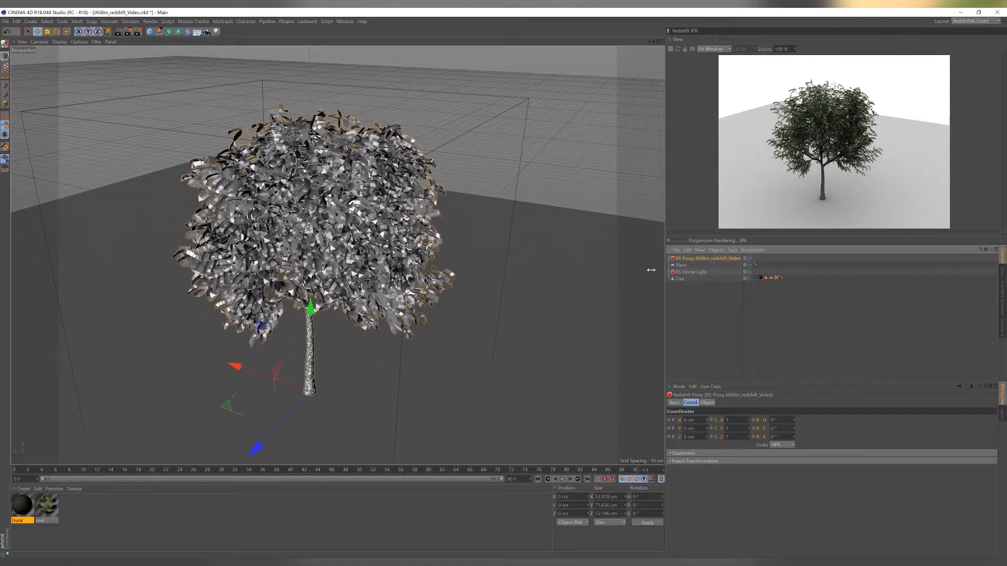
{"action": "left_click", "coordinate": [346, 21]}
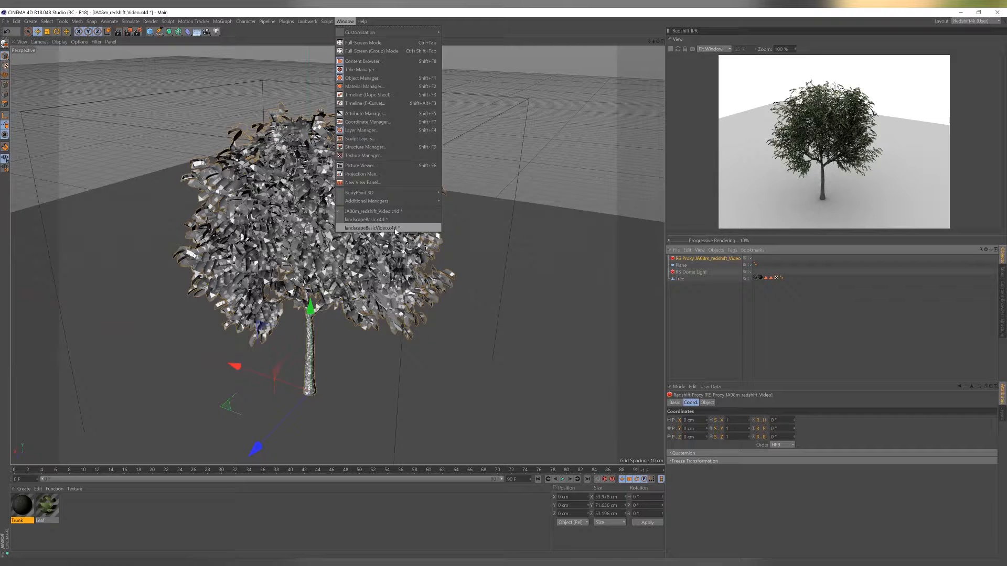
{"action": "left_click", "coordinate": [371, 228]}
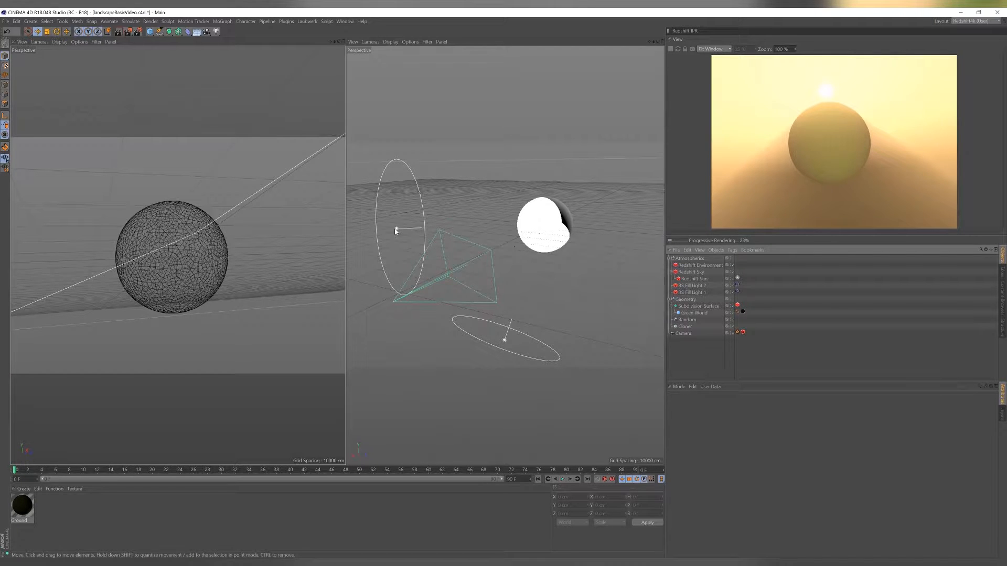
{"action": "left_click", "coordinate": [686, 250]}
{"action": "left_click", "coordinate": [698, 296]}
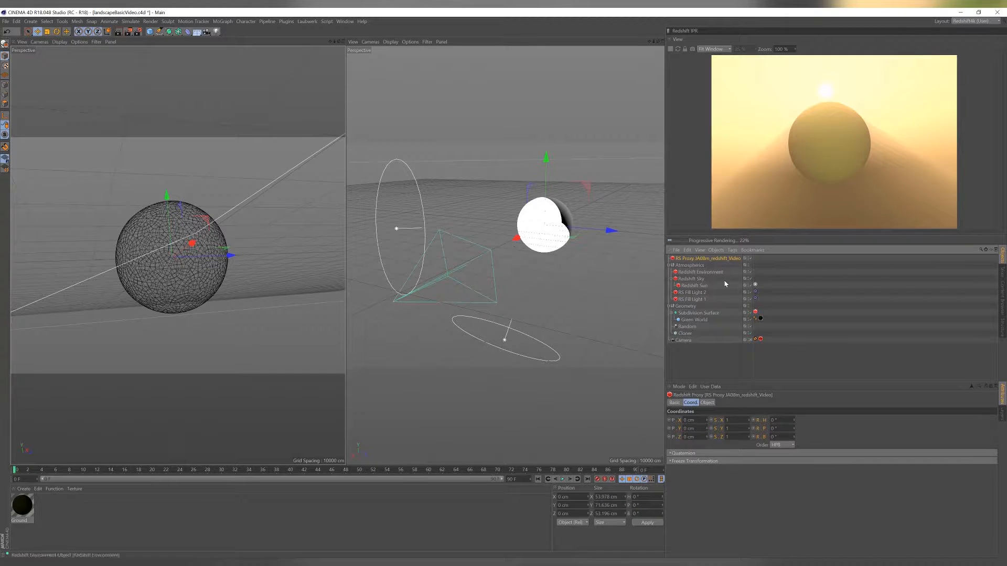
{"action": "left_click_drag", "start_coordinate": [712, 259], "coordinate": [686, 335]}
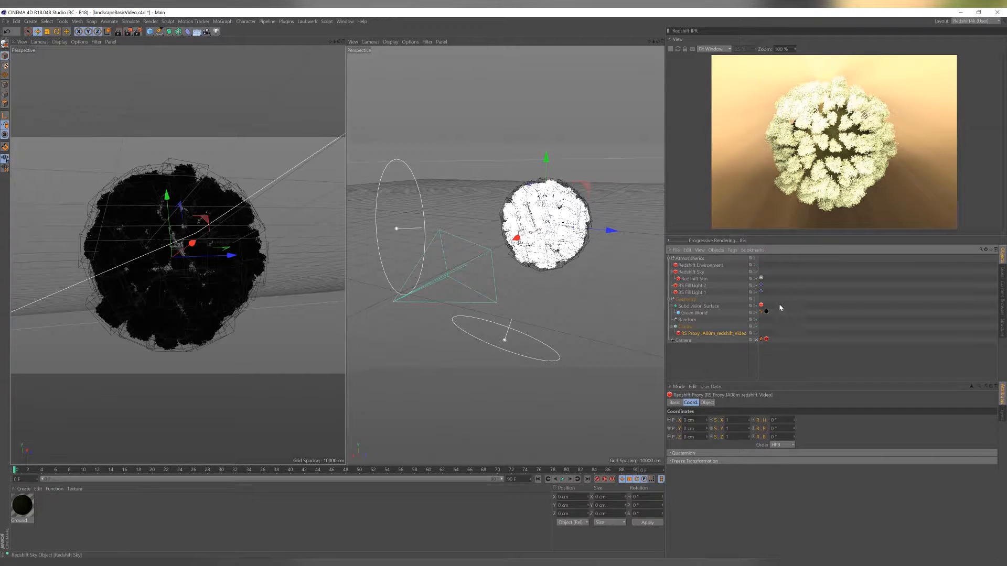
{"action": "left_click", "coordinate": [706, 403]}
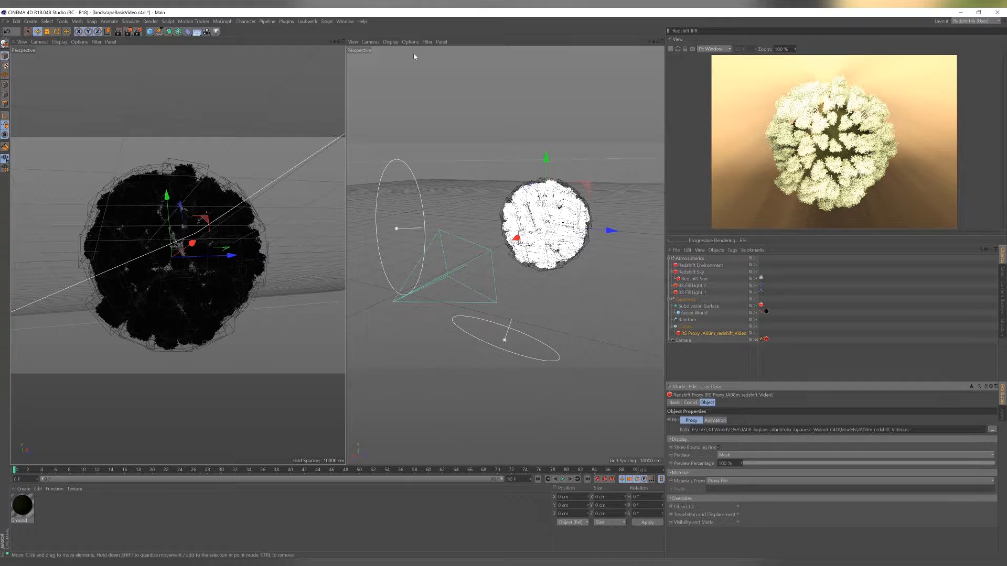
Step: Copy the Trunk and Leaf materials from JA08m_redshift_Video.c4d and paste them into landscapeBasicVideo.c4d
{"action": "left_click", "coordinate": [345, 21]}
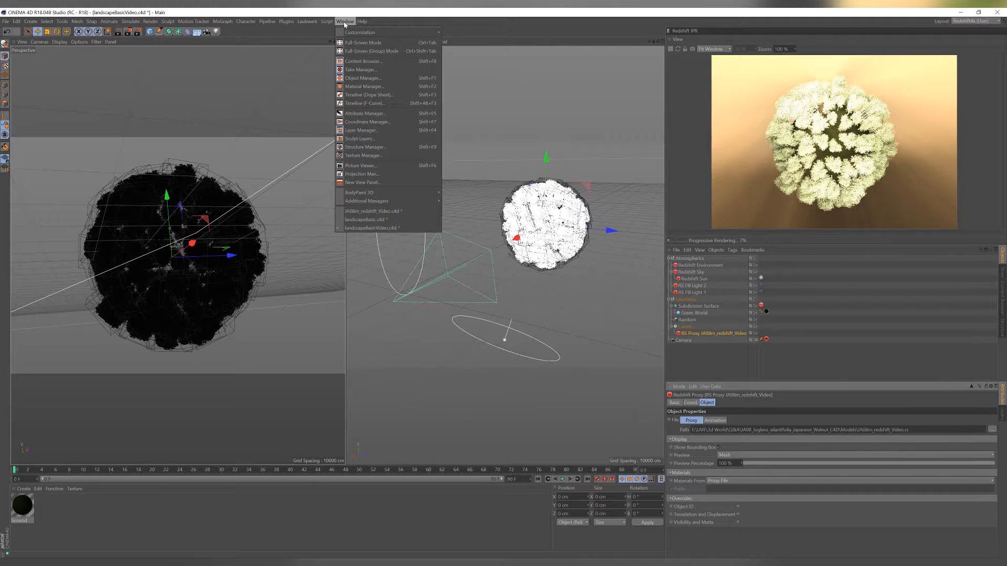
{"action": "left_click", "coordinate": [388, 211]}
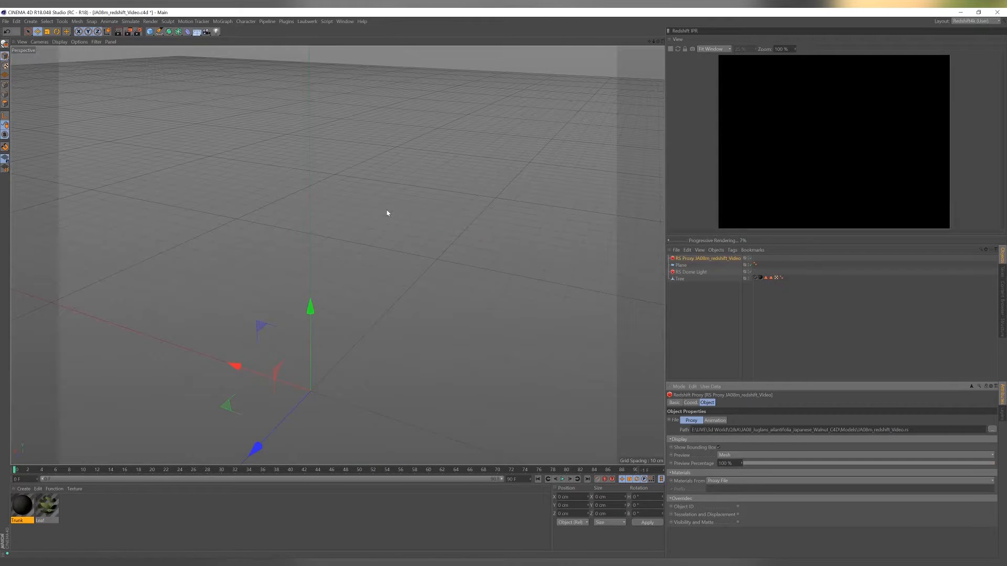
{"action": "left_click", "coordinate": [42, 511], "text": "shift"}
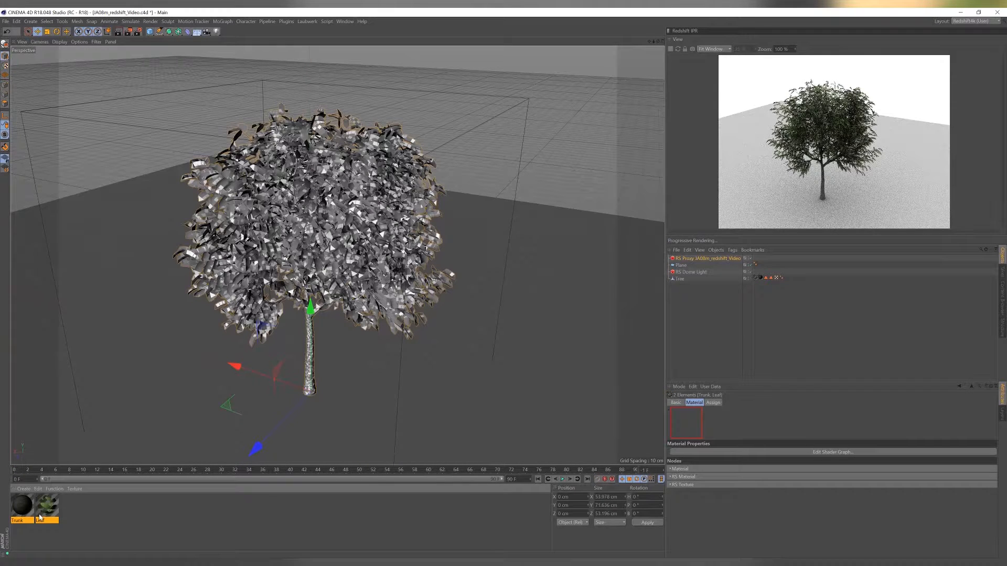
{"action": "left_click", "coordinate": [38, 489]}
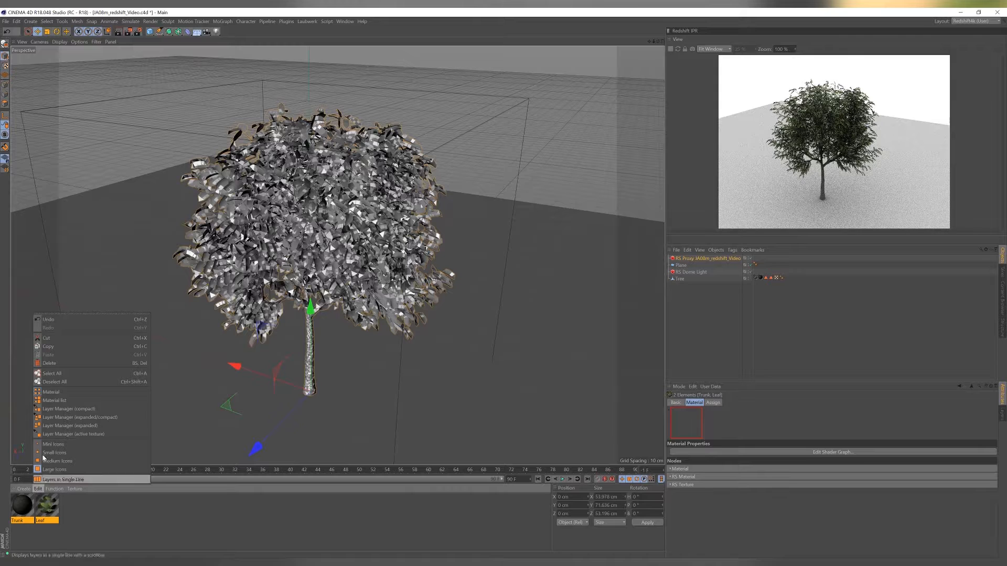
{"action": "left_click", "coordinate": [53, 346]}
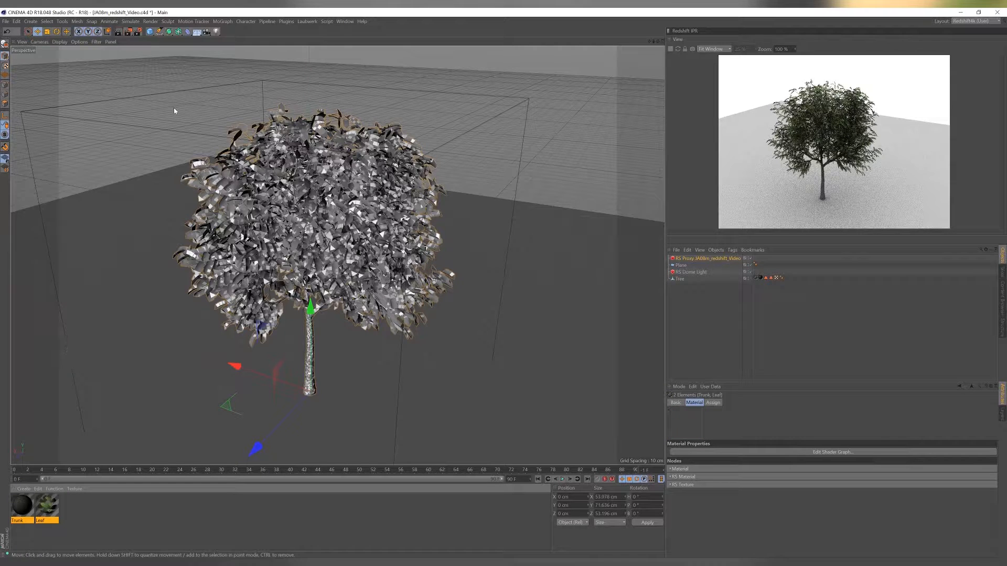
{"action": "left_click", "coordinate": [345, 21]}
{"action": "left_click", "coordinate": [401, 228]}
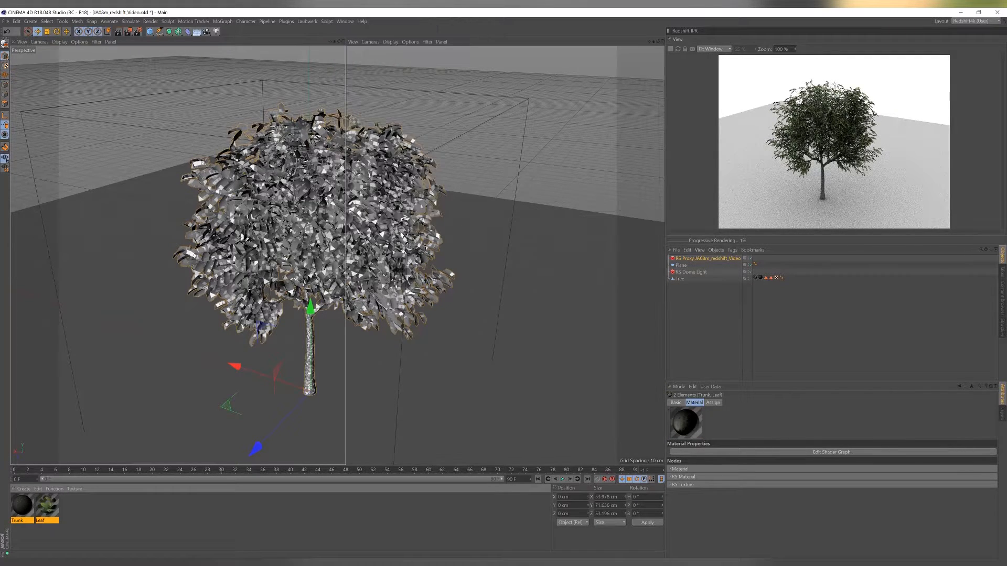
{"action": "left_click", "coordinate": [38, 488]}
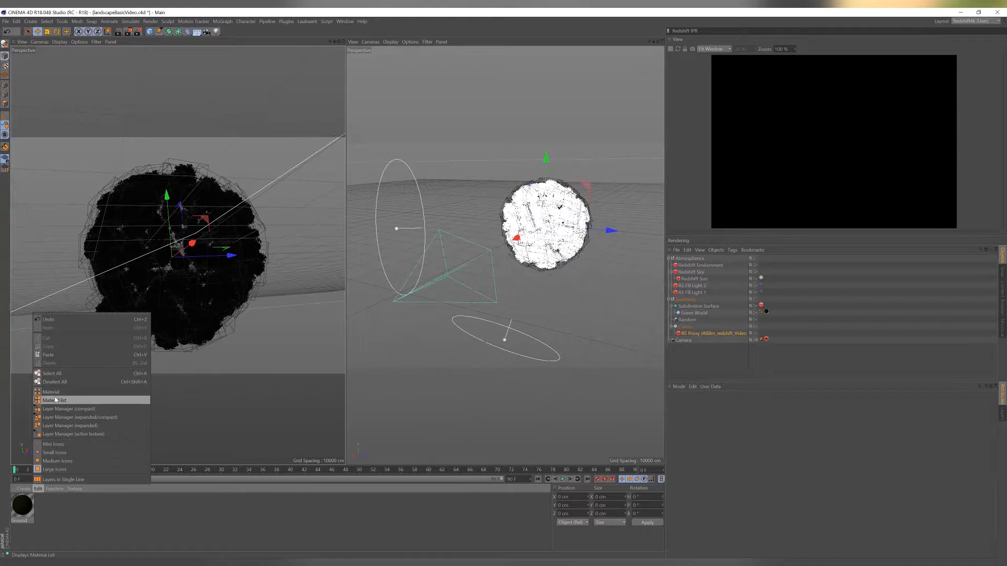
{"action": "left_click", "coordinate": [60, 357]}
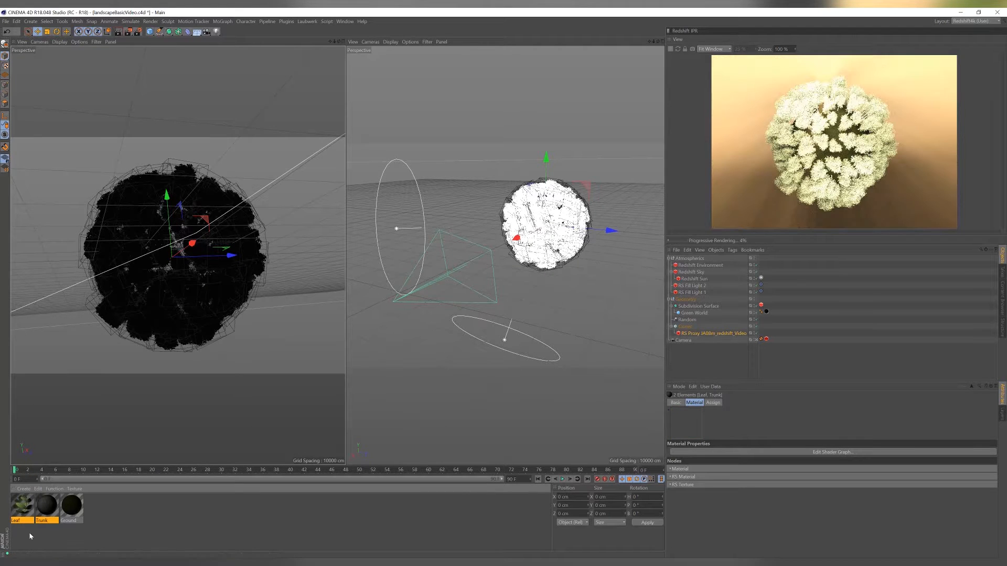
Step: Rename the pasted Leaf and Trunk materials as NLeaf and NTrunk
{"action": "left_click", "coordinate": [17, 522]}
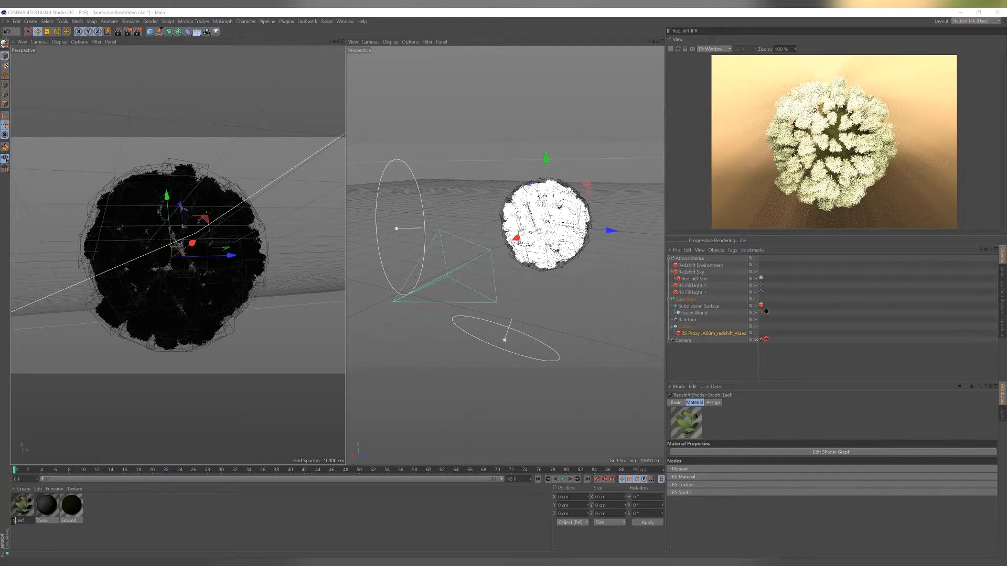
{"action": "left_click", "coordinate": [44, 520]}
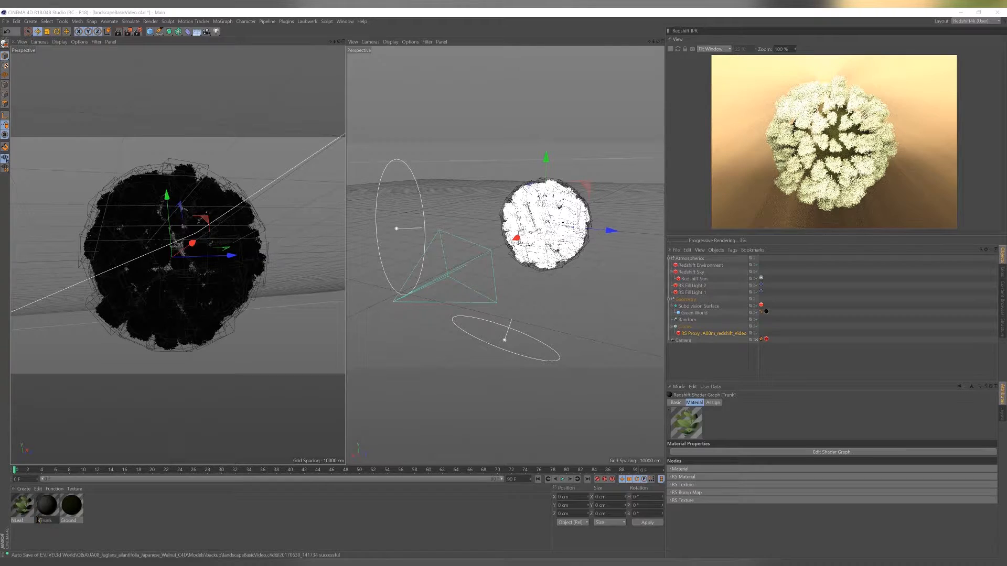
{"action": "left_click", "coordinate": [38, 519]}
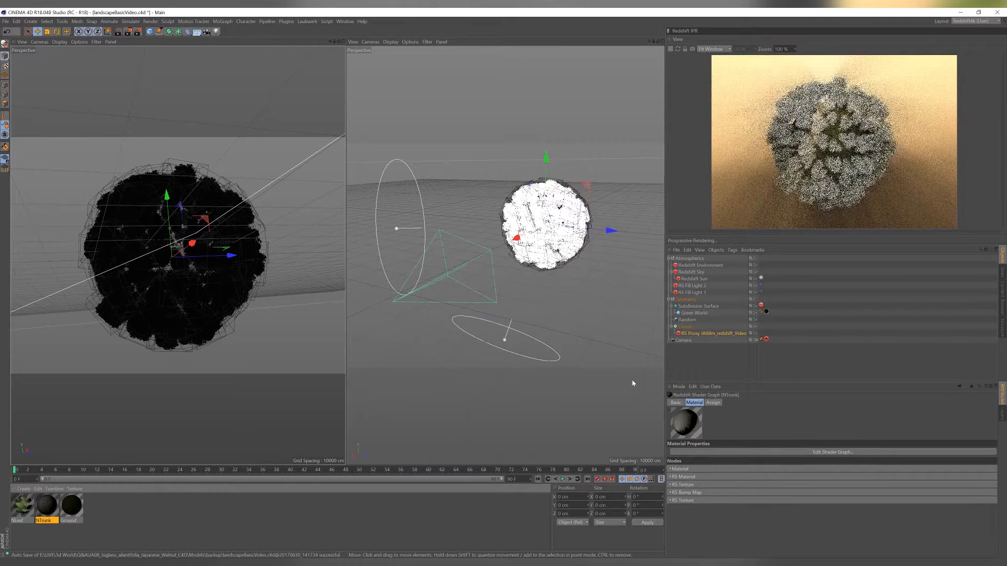
Step: Set the tree proxy's material source to Scene (Match by name and prefix) with the prefix N
{"action": "left_click", "coordinate": [717, 334]}
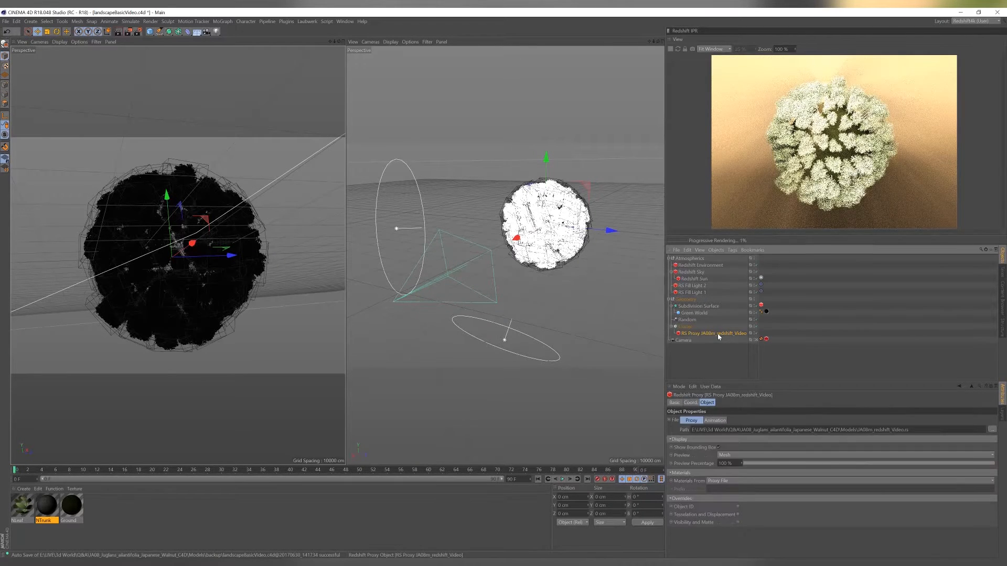
{"action": "left_click", "coordinate": [728, 481]}
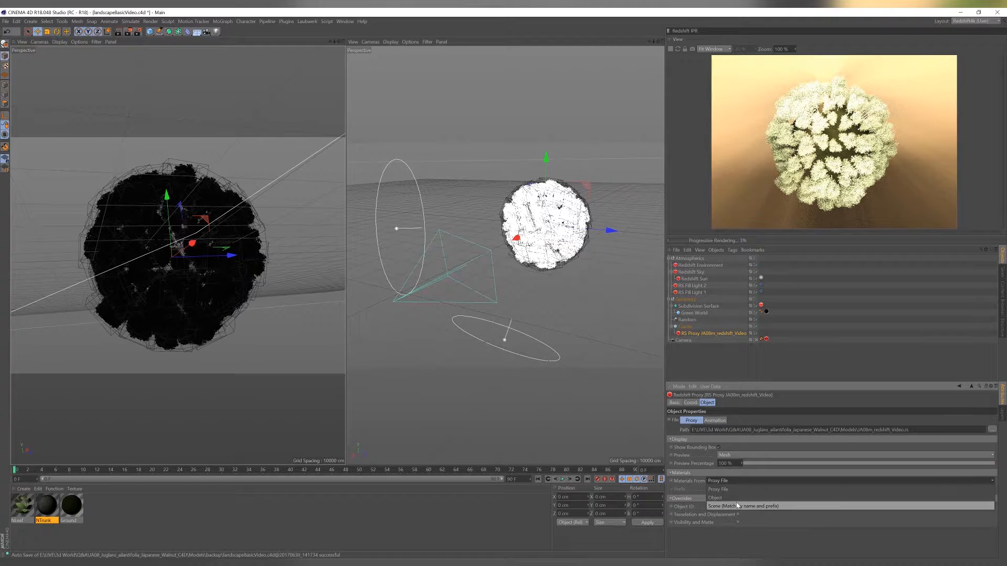
{"action": "left_click", "coordinate": [734, 506]}
{"action": "left_click", "coordinate": [733, 490]}
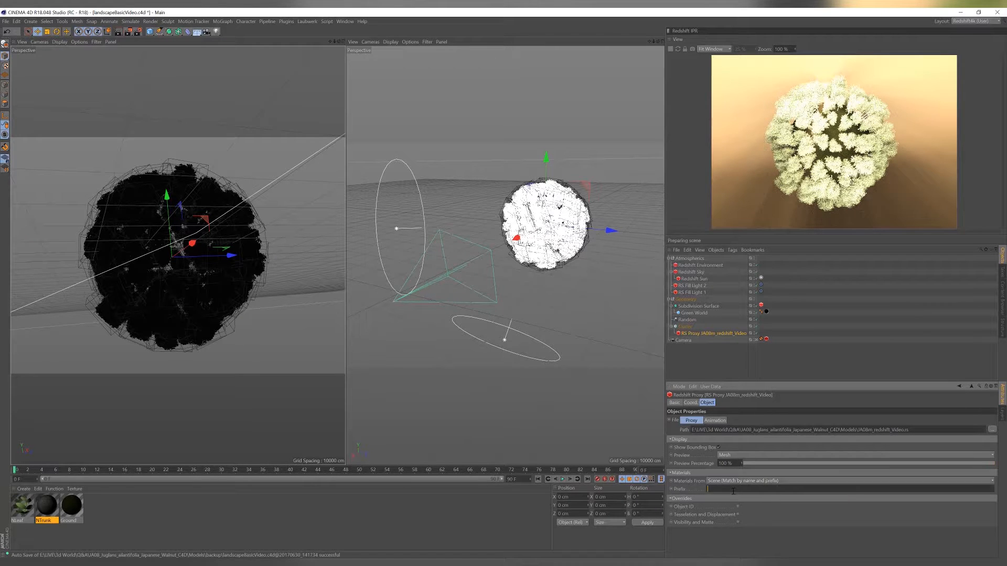
{"action": "type", "text": "N"}
{"action": "key", "text": "Return"}
Step: Add the suffix .N to the tree proxy's name, and duplicate it inside the Cloner as a copy with the suffix .H
{"action": "double_click", "coordinate": [744, 335]}
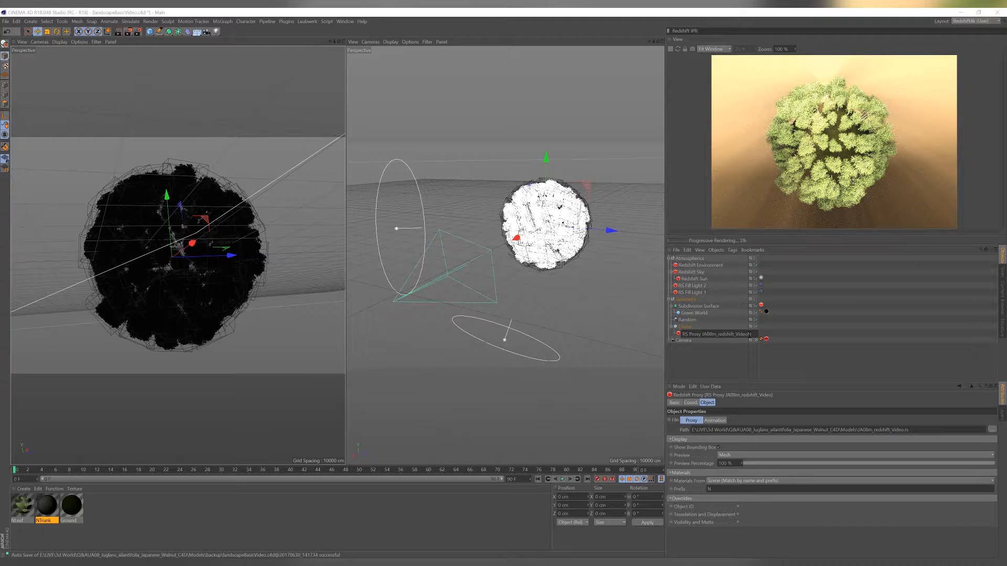
{"action": "type", "text": ".N"}
{"action": "key", "text": "Return"}
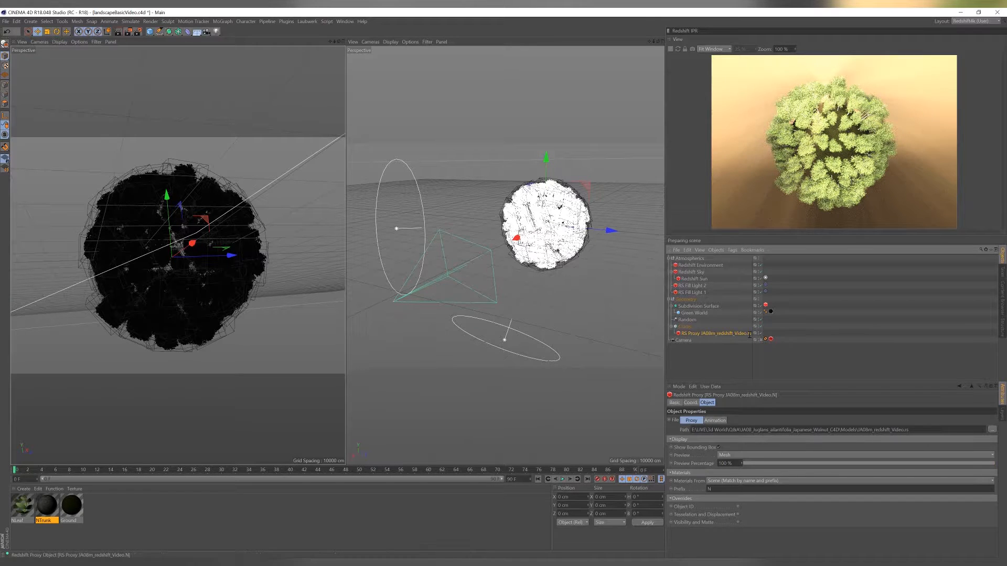
{"action": "left_click_drag", "start_coordinate": [739, 336], "coordinate": [762, 341], "text": "ctrl"}
{"action": "double_click", "coordinate": [753, 341]}
{"action": "type", "text": "H"}
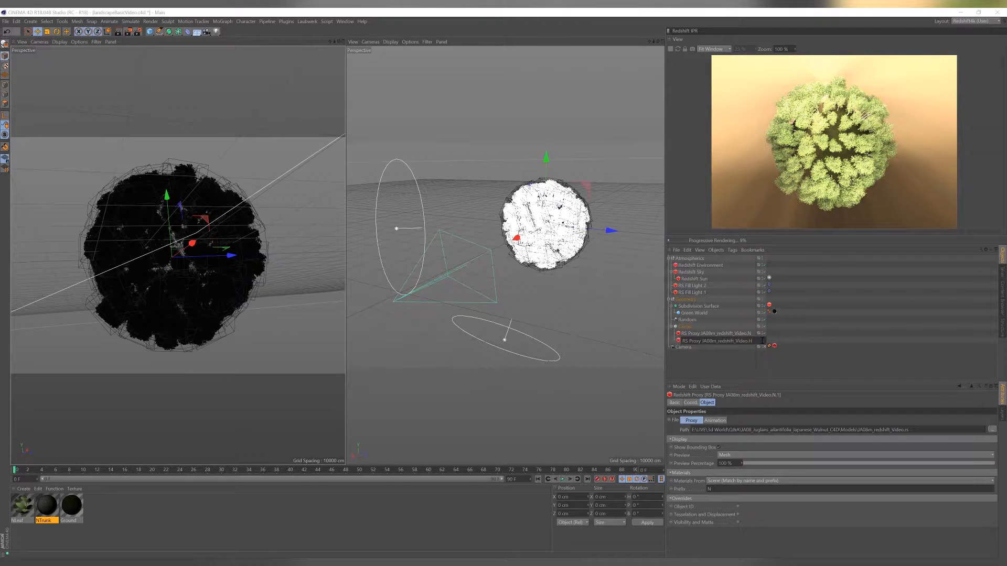
{"action": "key", "text": "Return"}
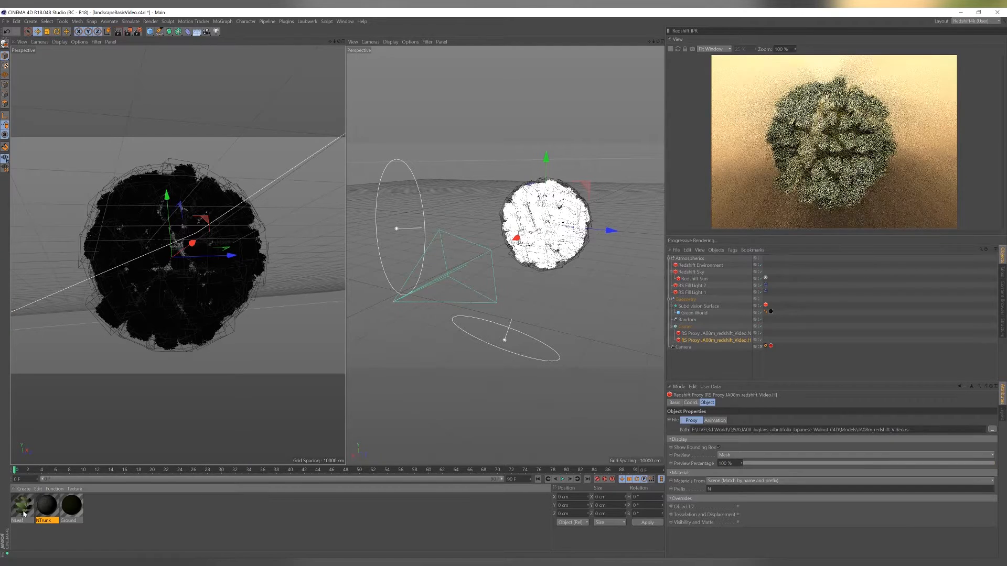
Step: Duplicate the NLeaf and NTrunk materials and rename the copies HLeaf and HTrunk
{"action": "left_click", "coordinate": [23, 513], "text": "shift"}
{"action": "left_click_drag", "start_coordinate": [23, 513], "coordinate": [63, 519], "text": "ctrl"}
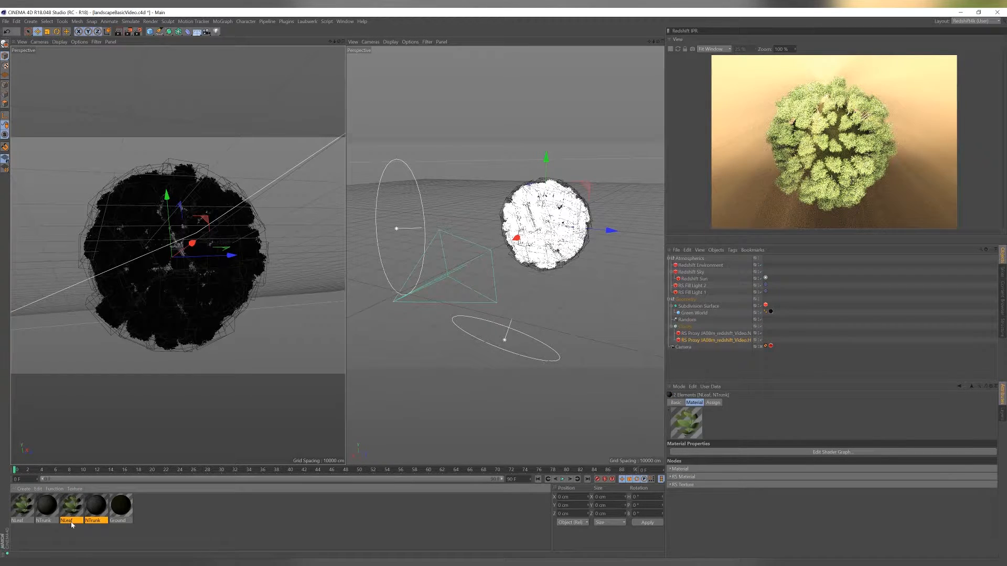
{"action": "left_click", "coordinate": [69, 519]}
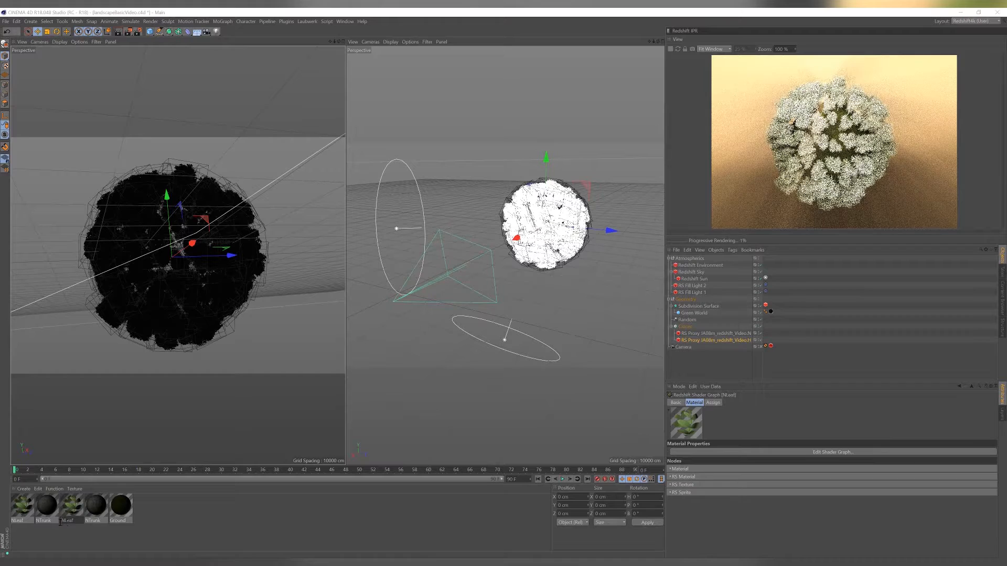
{"action": "double_click", "coordinate": [68, 521]}
{"action": "left_click", "coordinate": [96, 524]}
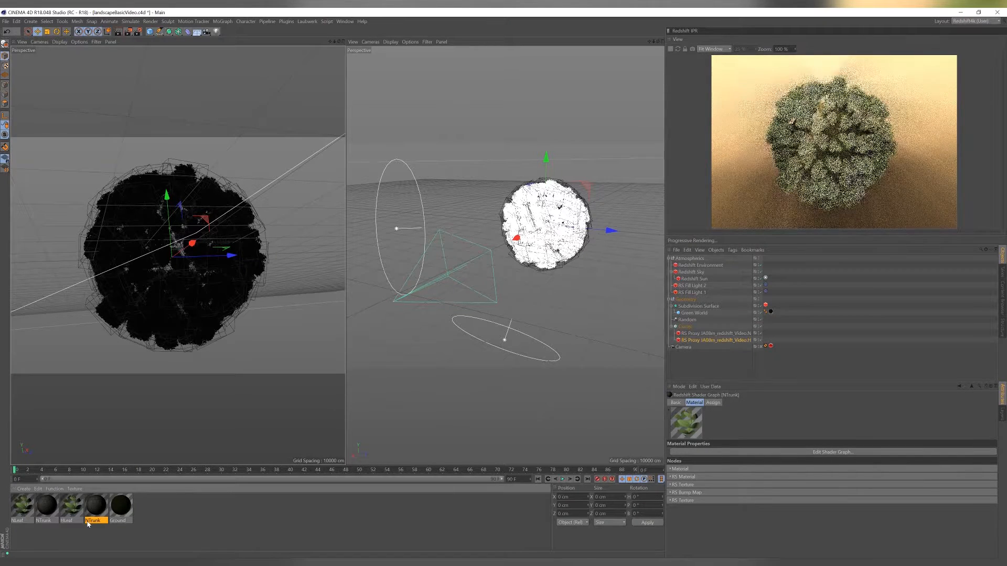
{"action": "double_click", "coordinate": [89, 521]}
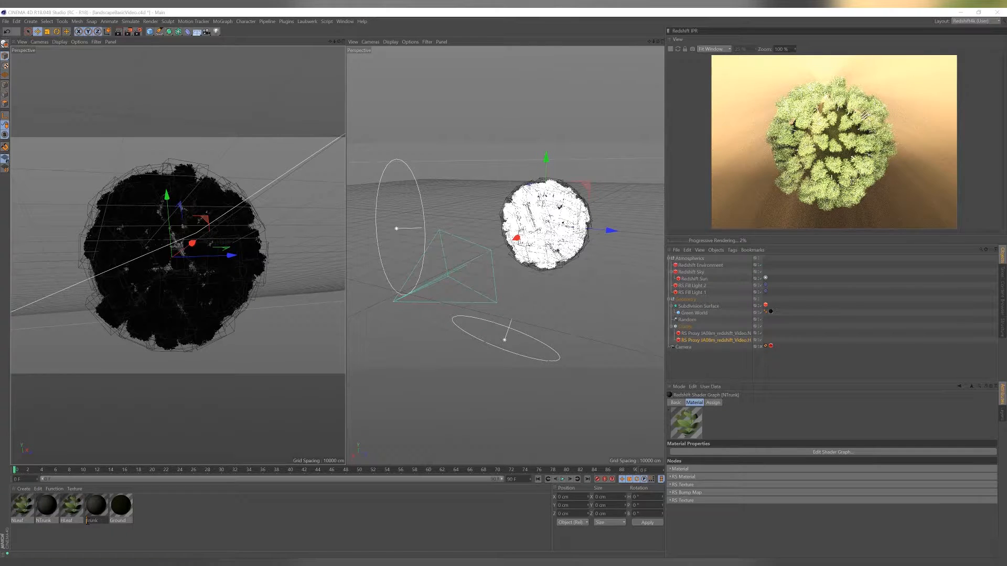
{"action": "type", "text": "HTrunk"}
{"action": "key", "text": "Return"}
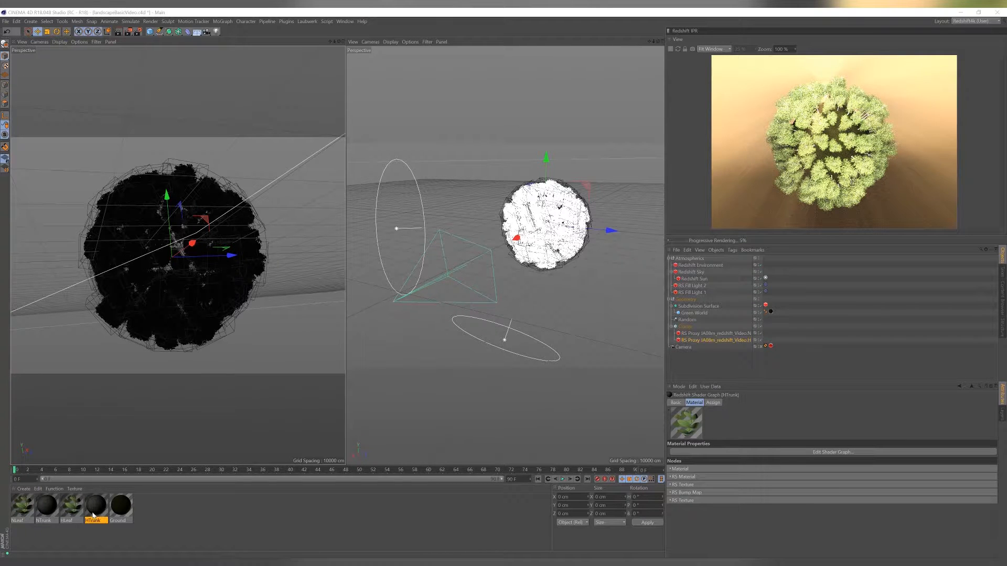
Step: Set the material prefix of the .H tree proxy to H
{"action": "left_click", "coordinate": [710, 341]}
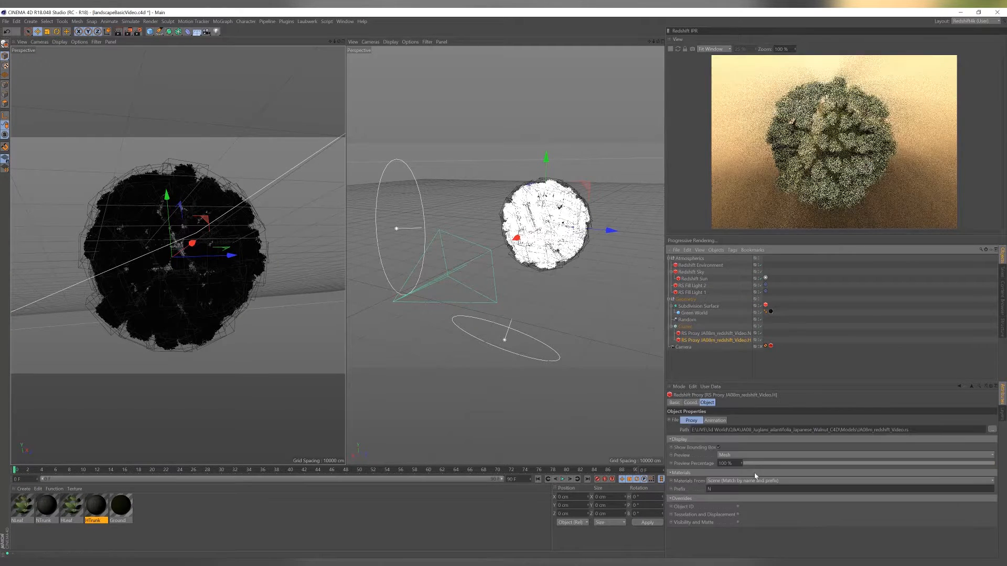
{"action": "type", "text": "H"}
{"action": "key", "text": "Return"}
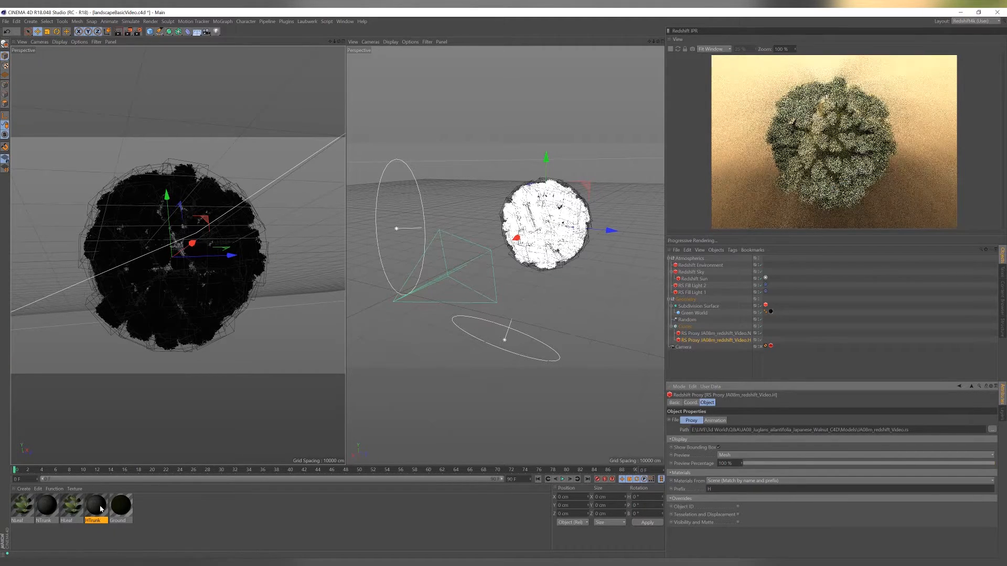
Step: Open the HLeaf material's shader graph, enlarge its window and show the RS Material node's base properties
{"action": "left_click", "coordinate": [80, 508]}
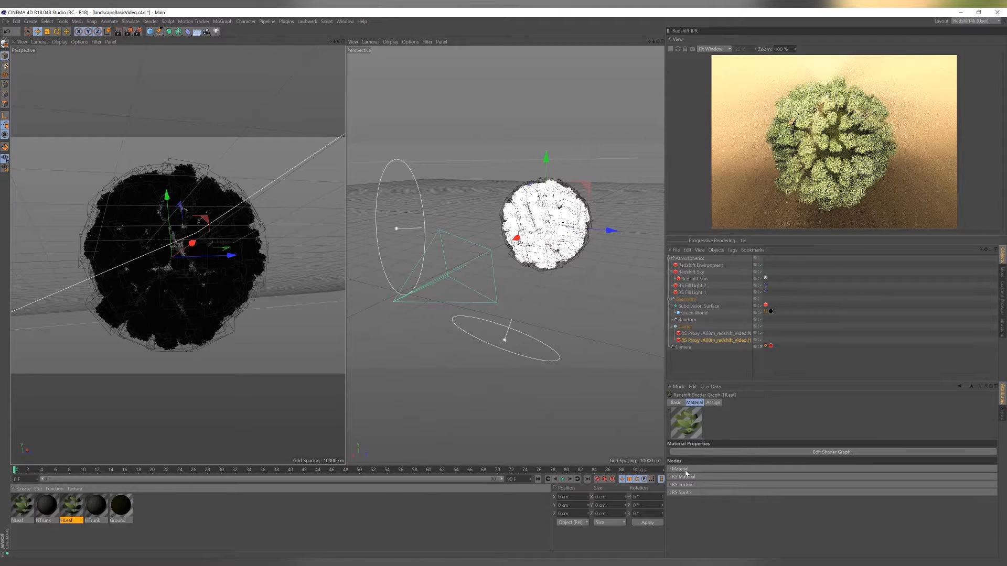
{"action": "left_click", "coordinate": [737, 452]}
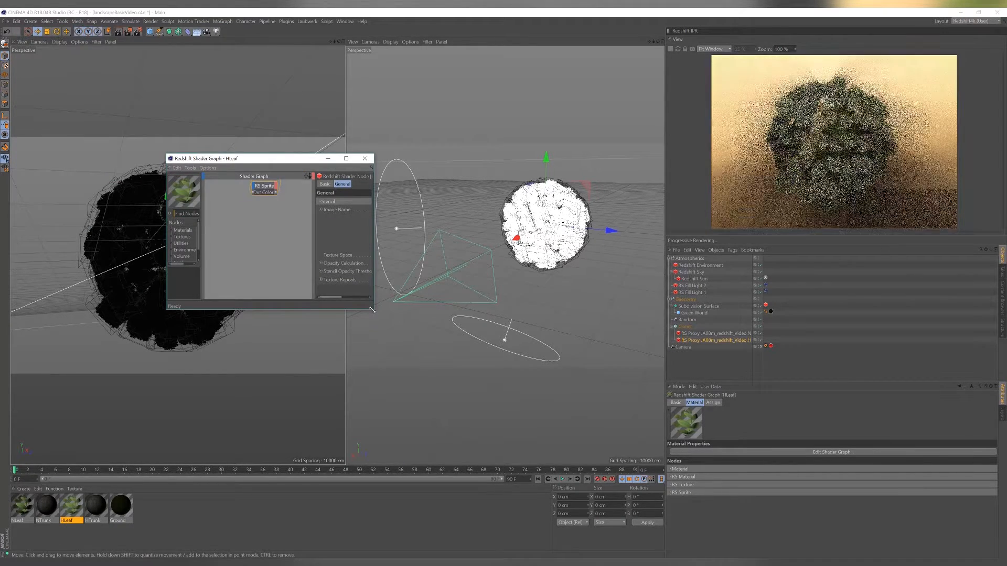
{"action": "left_click_drag", "start_coordinate": [373, 309], "coordinate": [563, 439]}
{"action": "left_click_drag", "start_coordinate": [323, 220], "coordinate": [312, 243]}
Step: Try darkening the diffuse color of HLeaf's RS Material node to a brightness value of 24%
{"action": "left_click", "coordinate": [493, 263]}
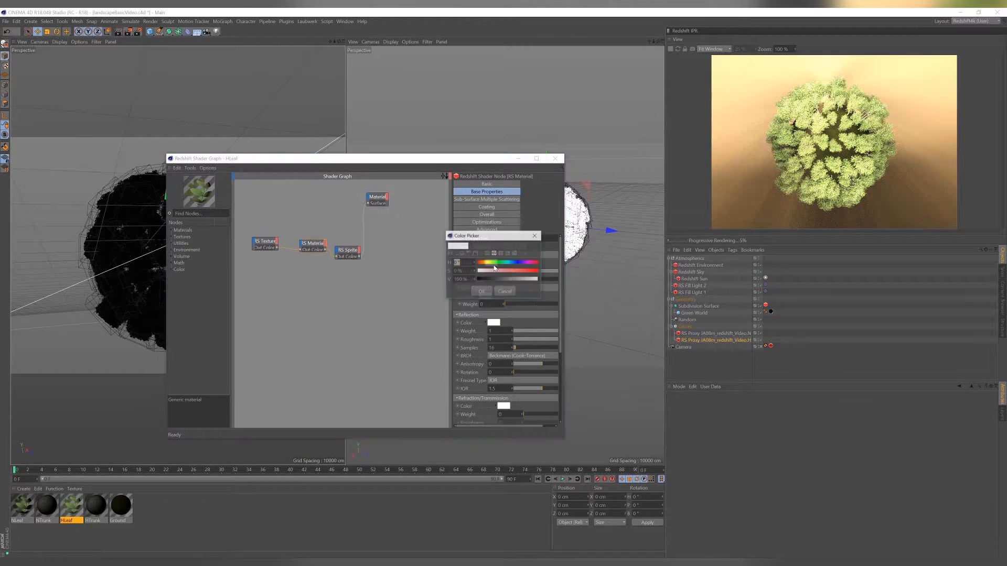
{"action": "left_click_drag", "start_coordinate": [525, 281], "coordinate": [516, 280]}
{"action": "left_click", "coordinate": [482, 292]}
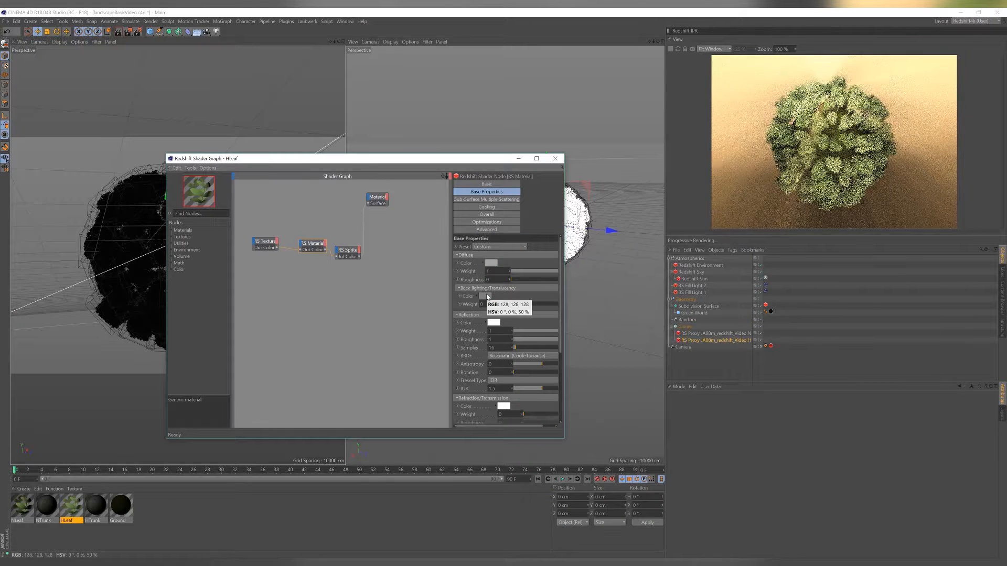
{"action": "left_click", "coordinate": [491, 262]}
{"action": "left_click_drag", "start_coordinate": [499, 278], "coordinate": [492, 280]}
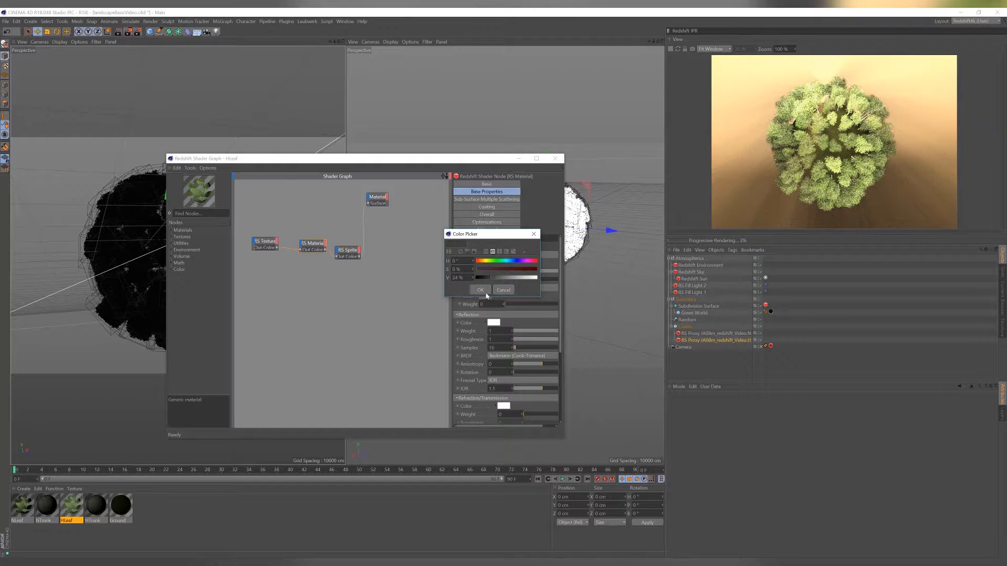
{"action": "left_click", "coordinate": [486, 293]}
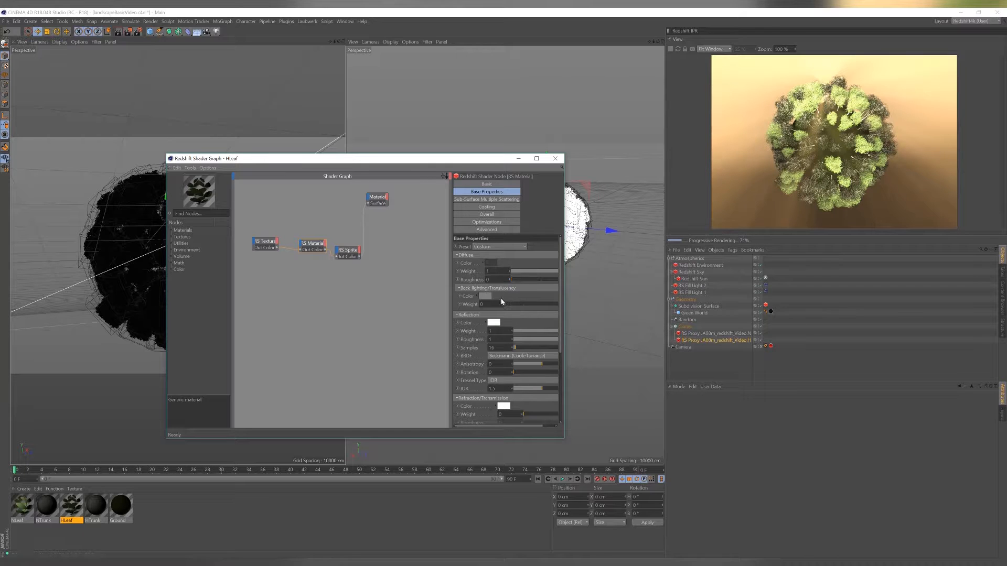
Step: Set the HLeaf diffuse color to a neutral gray with 62% brightness and close the shader graph
{"action": "left_click", "coordinate": [483, 296]}
{"action": "left_click_drag", "start_coordinate": [487, 279], "coordinate": [513, 279]}
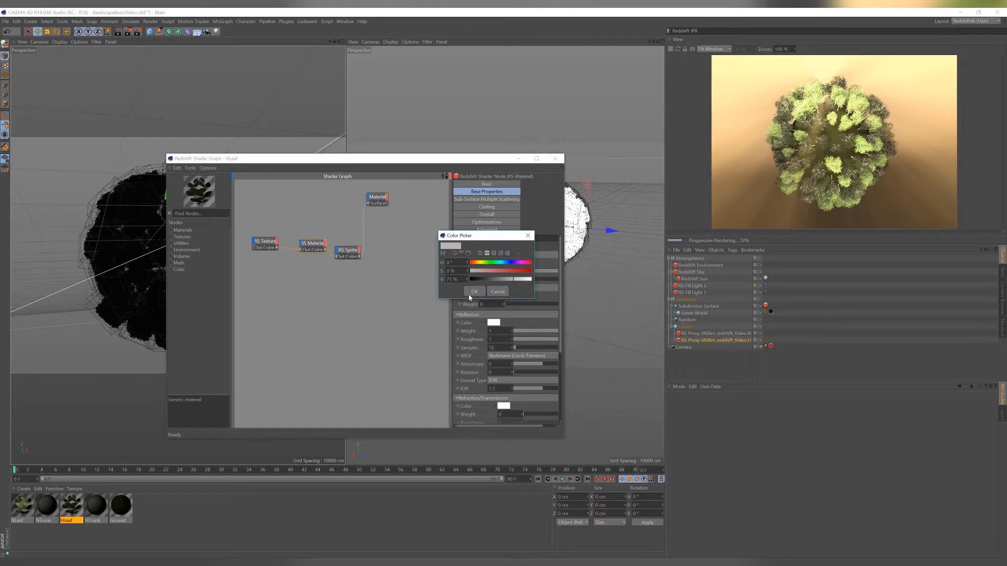
{"action": "left_click", "coordinate": [471, 293]}
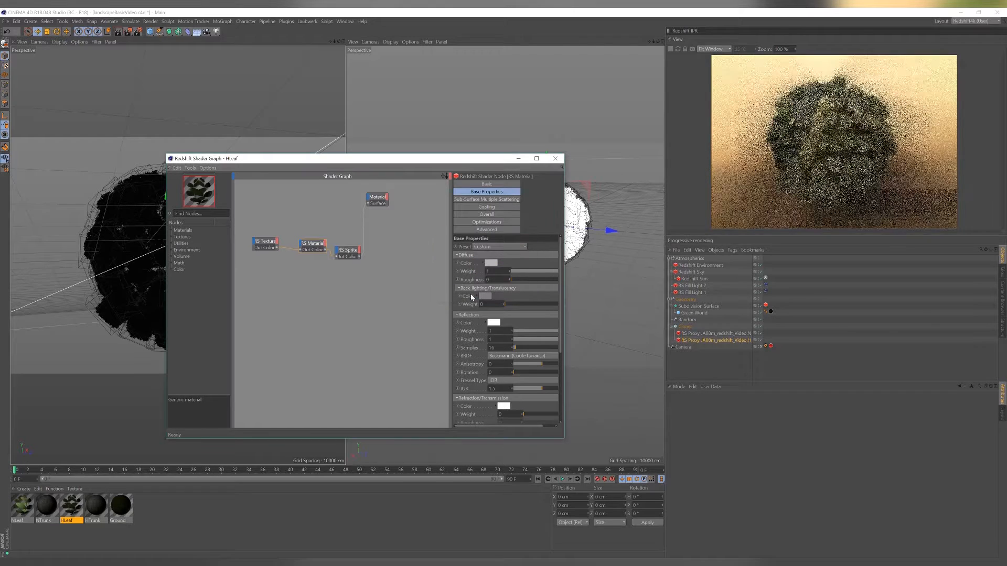
{"action": "left_click", "coordinate": [491, 263]}
{"action": "left_click", "coordinate": [516, 277]}
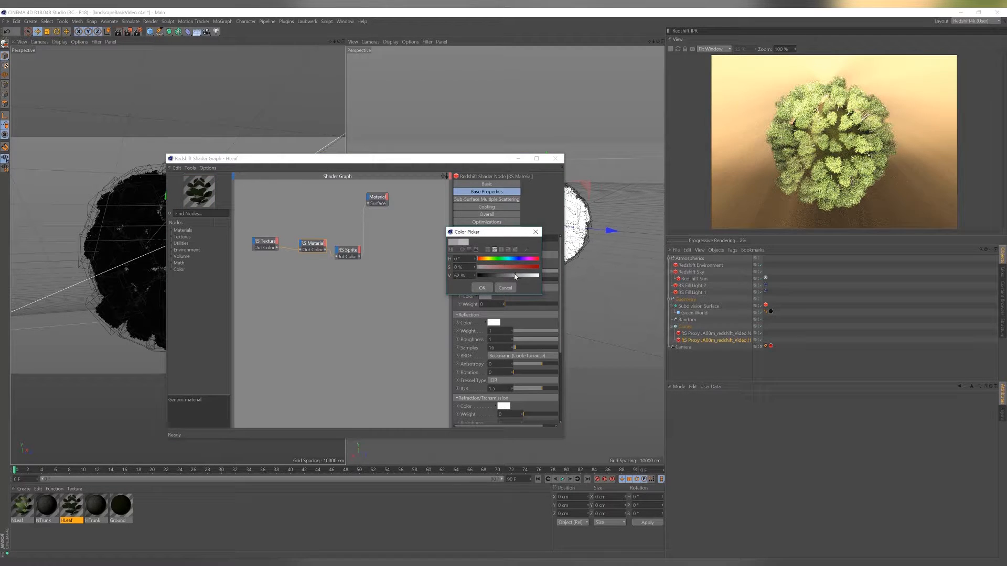
{"action": "left_click", "coordinate": [491, 288]}
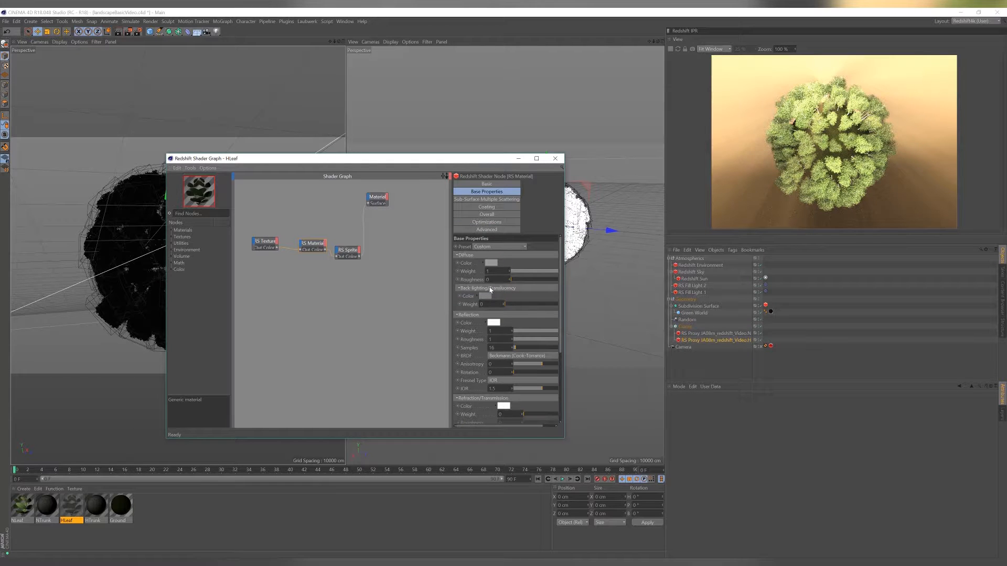
{"action": "left_click", "coordinate": [555, 158]}
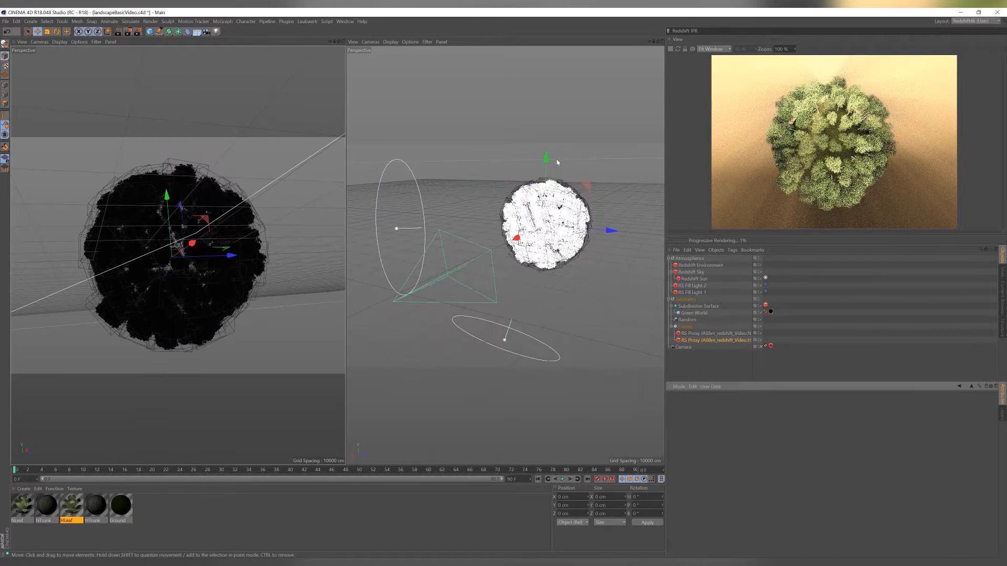
Step: Duplicate the .N tree proxy inside the Cloner, change the copy's suffix to .L and set its material prefix to L
{"action": "left_click", "coordinate": [718, 333]}
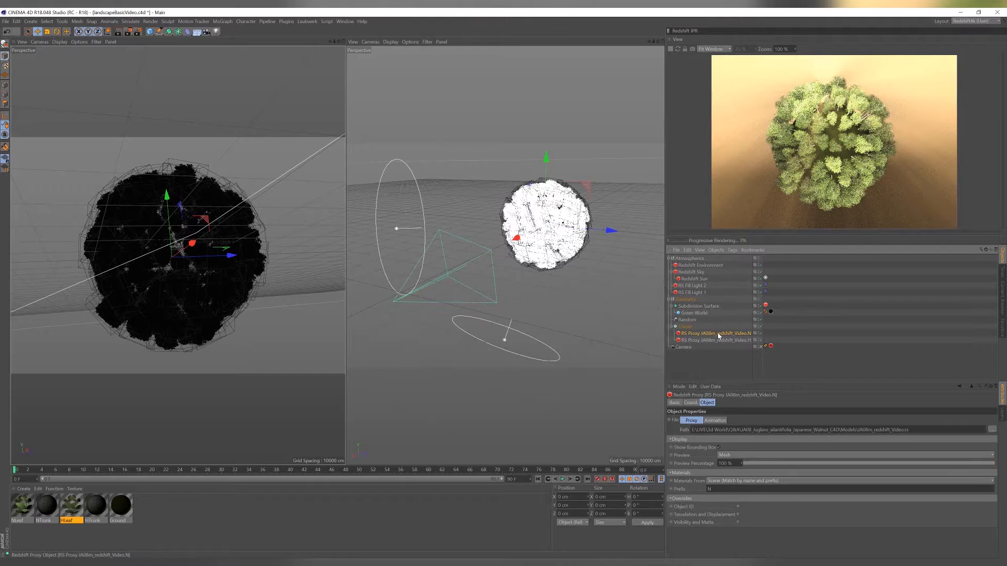
{"action": "key", "text": "ctrl+c"}
{"action": "key", "text": "ctrl+v"}
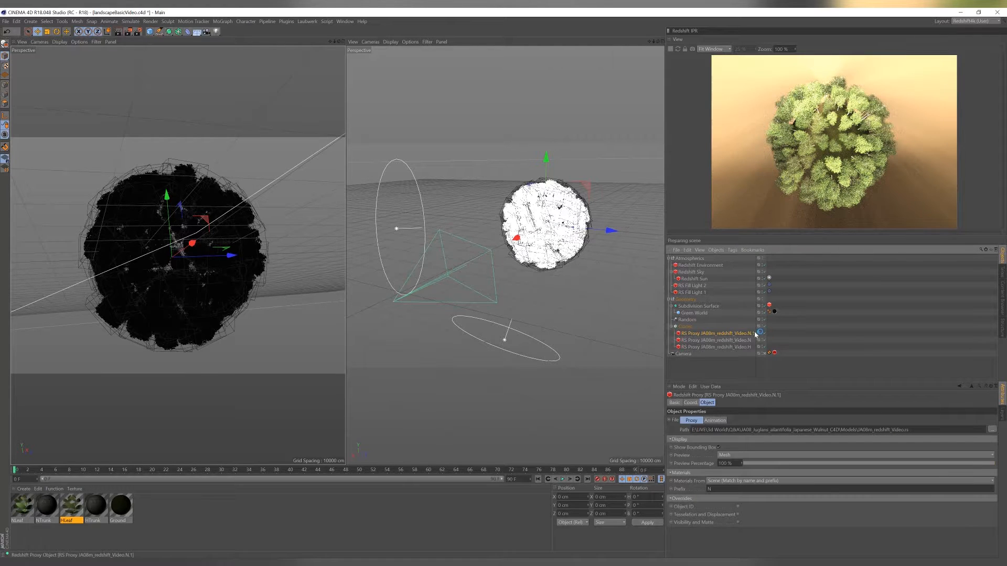
{"action": "double_click", "coordinate": [753, 334]}
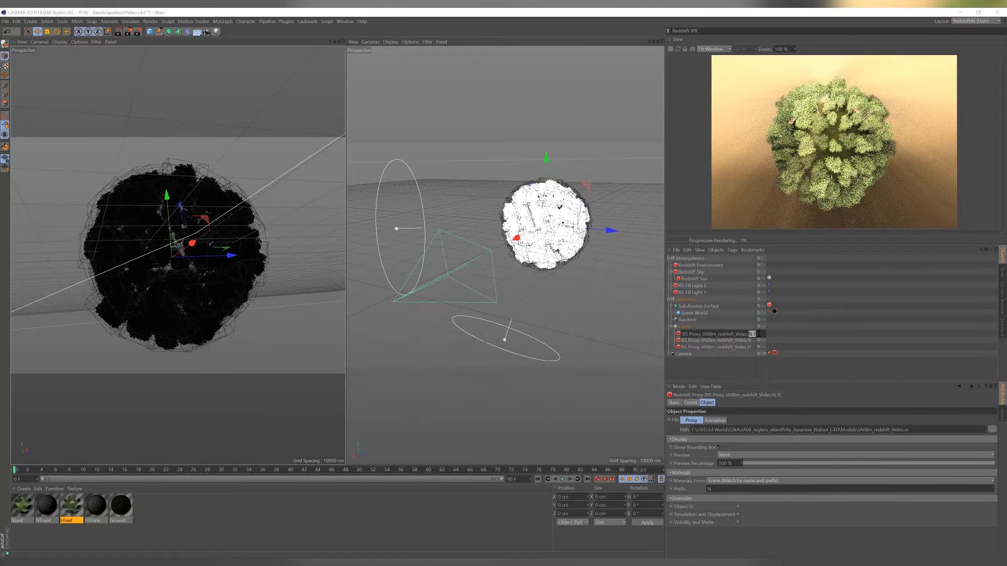
{"action": "key", "text": "Return"}
{"action": "left_click_drag", "start_coordinate": [716, 490], "coordinate": [691, 491]}
{"action": "type", "text": "L"}
{"action": "key", "text": "Return"}
Step: Duplicate the HLeaf and HTrunk materials and rename the copies LLeaf and LTrunk
{"action": "left_click", "coordinate": [92, 512], "text": "shift"}
{"action": "left_click_drag", "start_coordinate": [92, 513], "coordinate": [111, 517], "text": "ctrl"}
{"action": "double_click", "coordinate": [116, 521]}
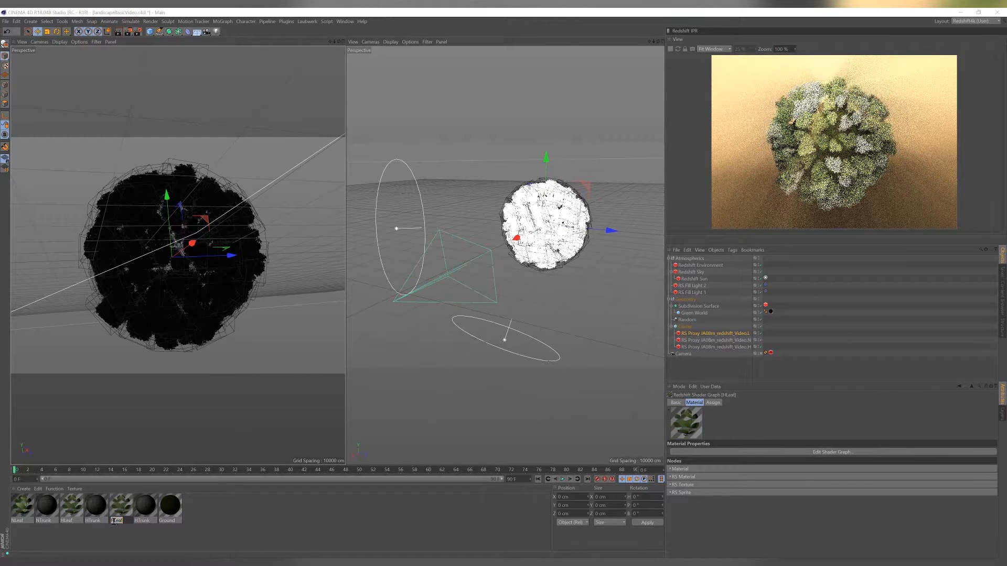
{"action": "key", "text": "BackSpace"}
{"action": "type", "text": "L"}
{"action": "left_click", "coordinate": [147, 521]}
{"action": "double_click", "coordinate": [147, 523]}
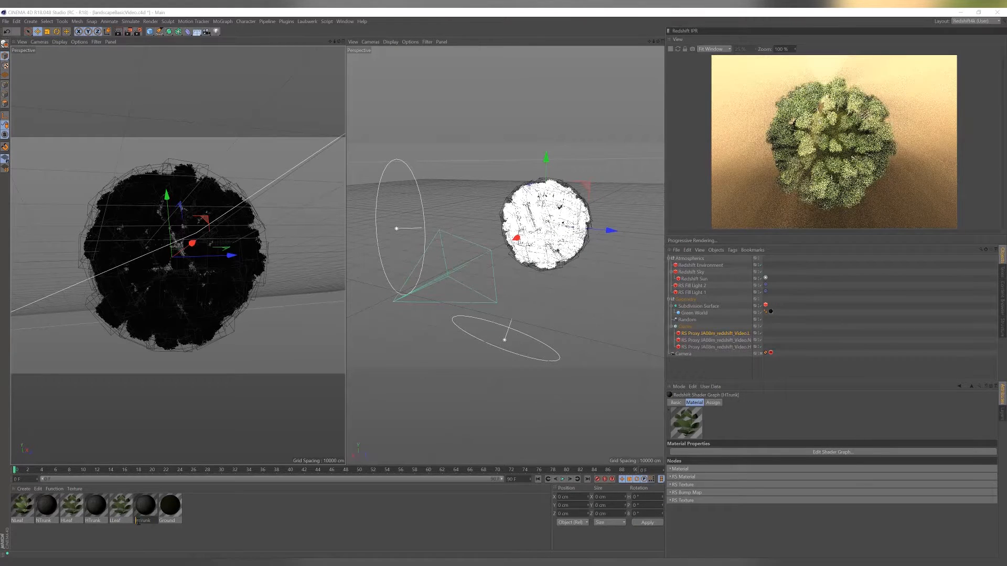
{"action": "key", "text": "Return"}
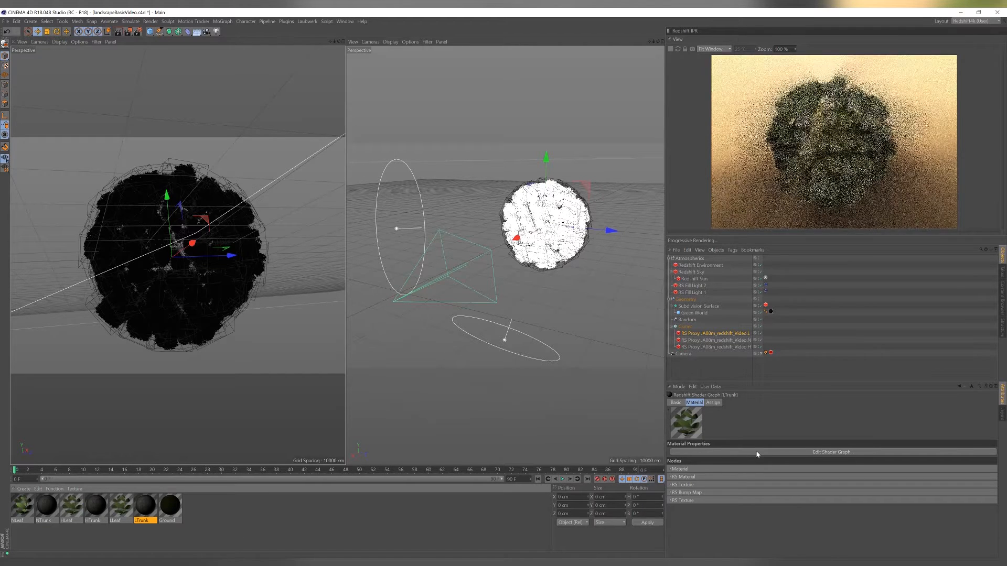
Step: Lower the diffuse weight of LLeaf's RS Material node to 0.57 in its shader graph, and close the graph
{"action": "left_click", "coordinate": [121, 506]}
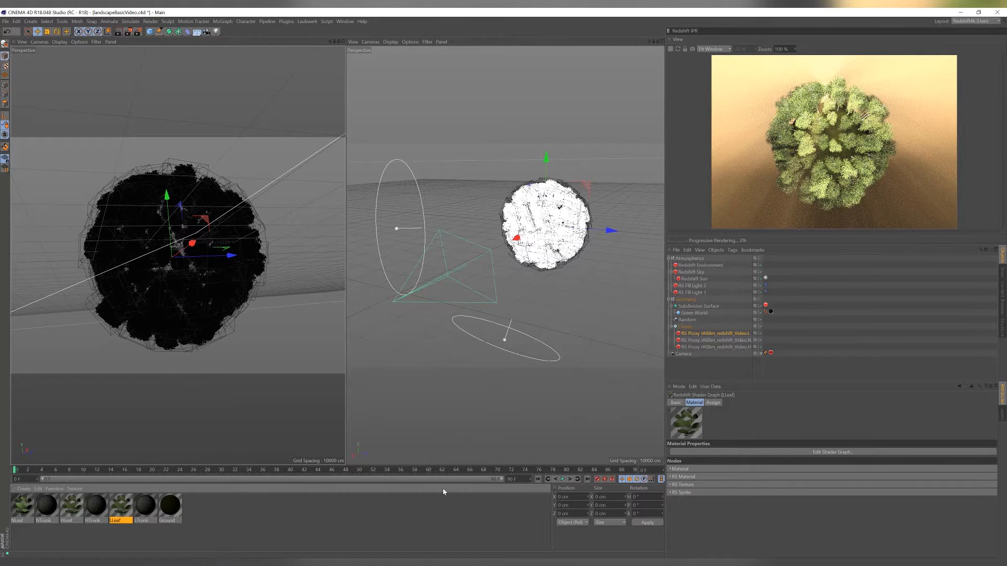
{"action": "left_click", "coordinate": [750, 452]}
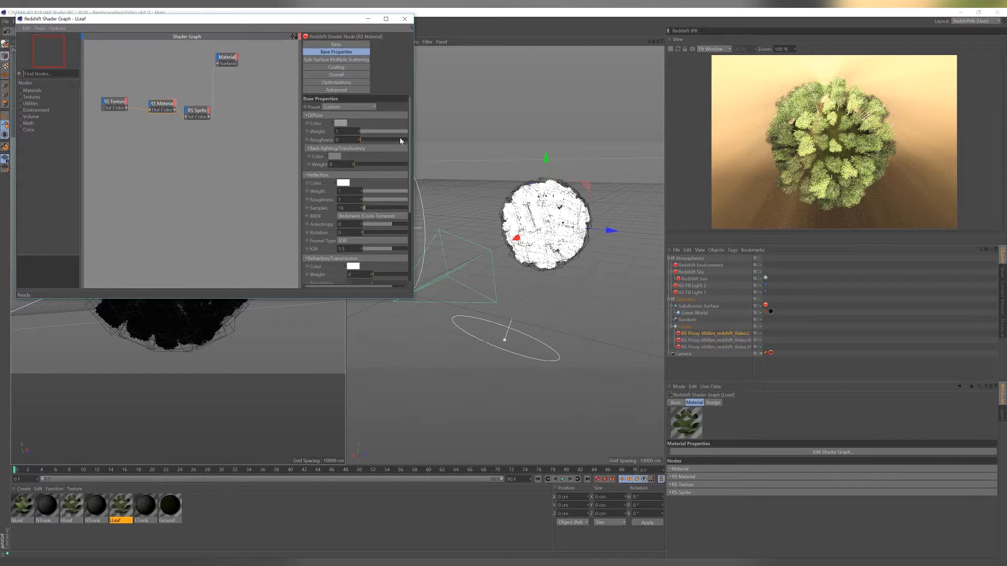
{"action": "left_click_drag", "start_coordinate": [401, 131], "coordinate": [394, 134]}
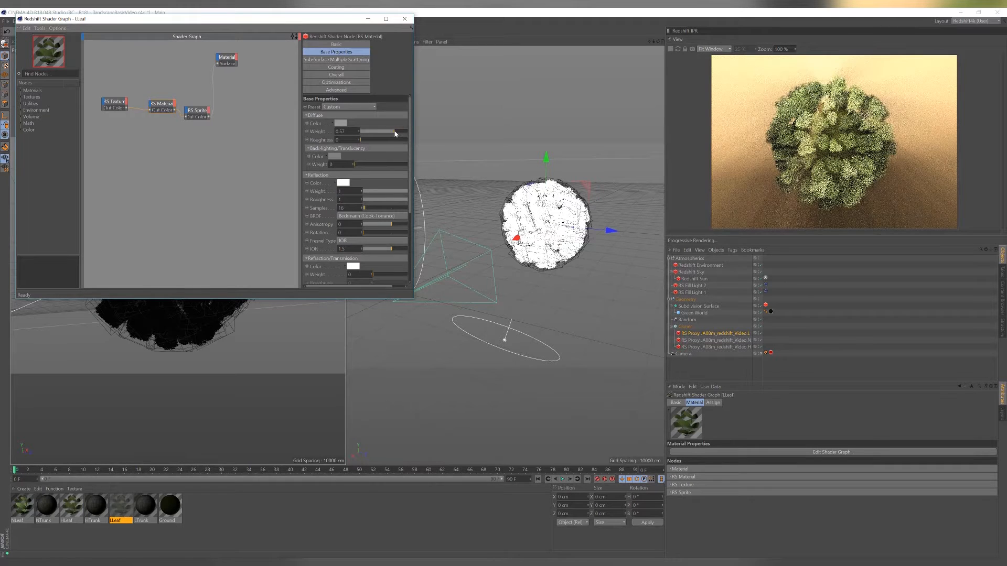
{"action": "left_click", "coordinate": [404, 19]}
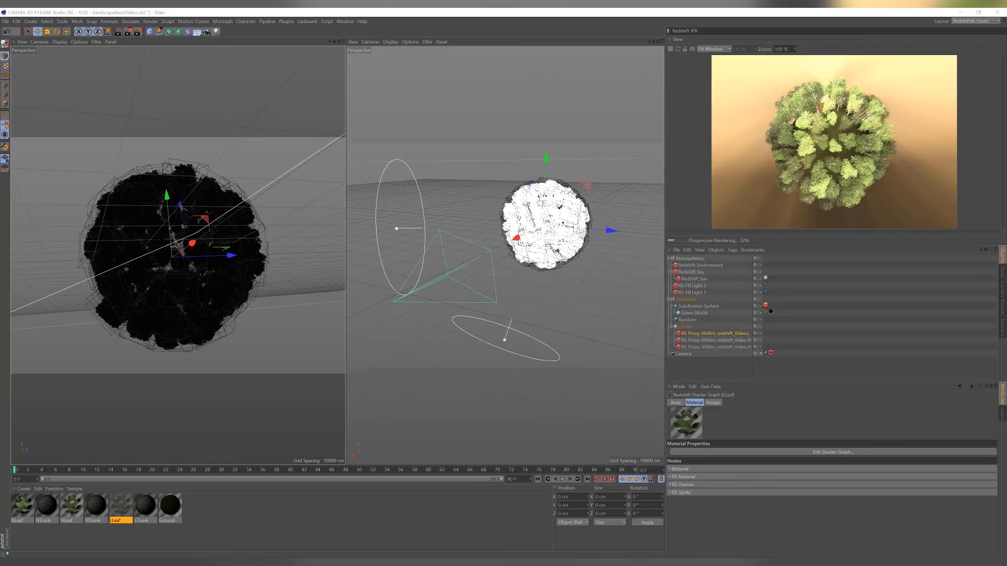
{"action": "key", "text": "alt+Tab"}
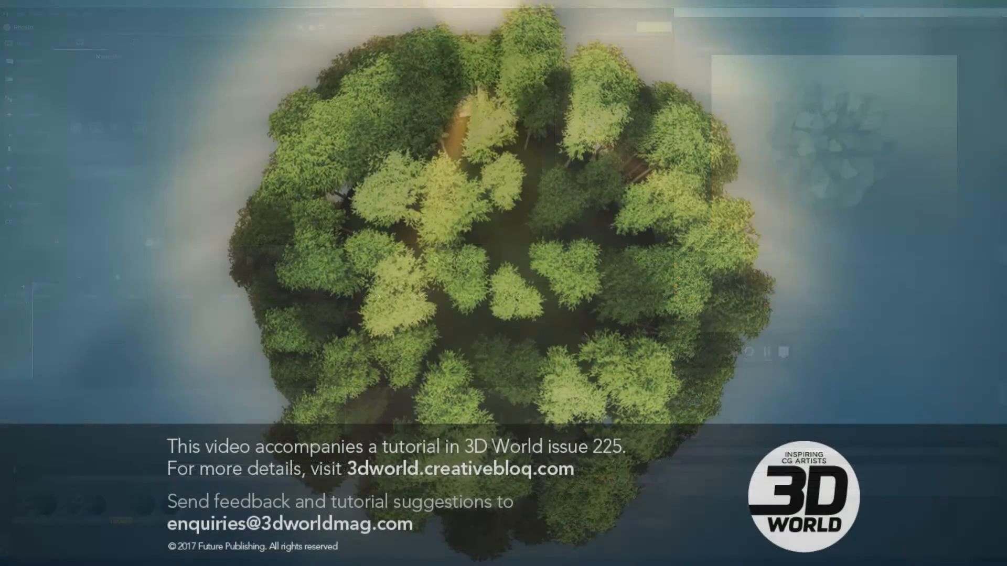